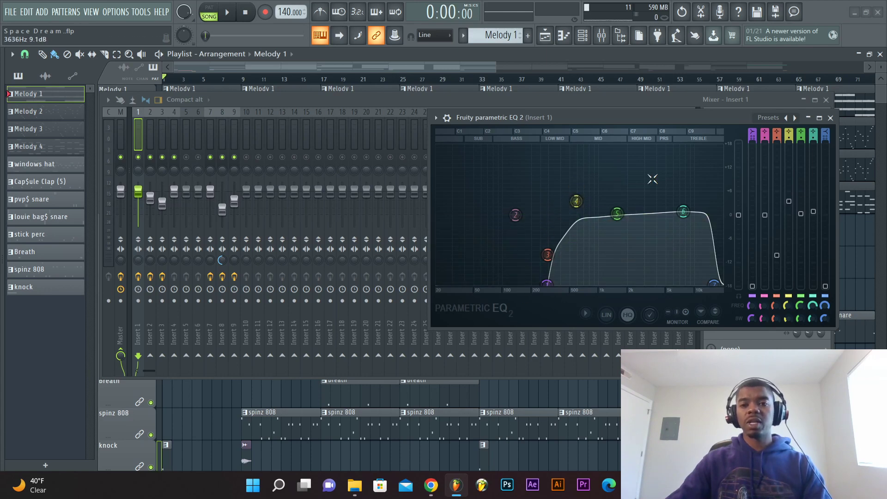
Play the song from the start to hear the melody through the EQ on mixer Insert 1.
{"action": "key", "text": "space"}
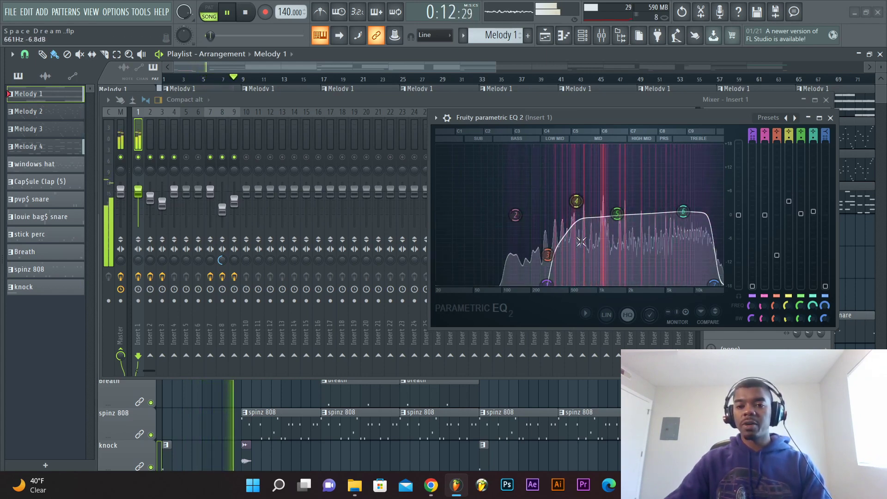
{"action": "key", "text": "space"}
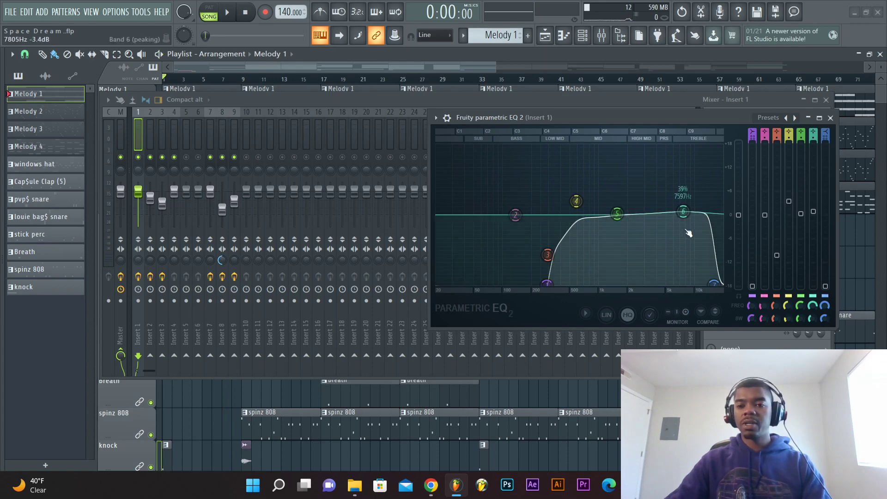
{"action": "key", "text": "space"}
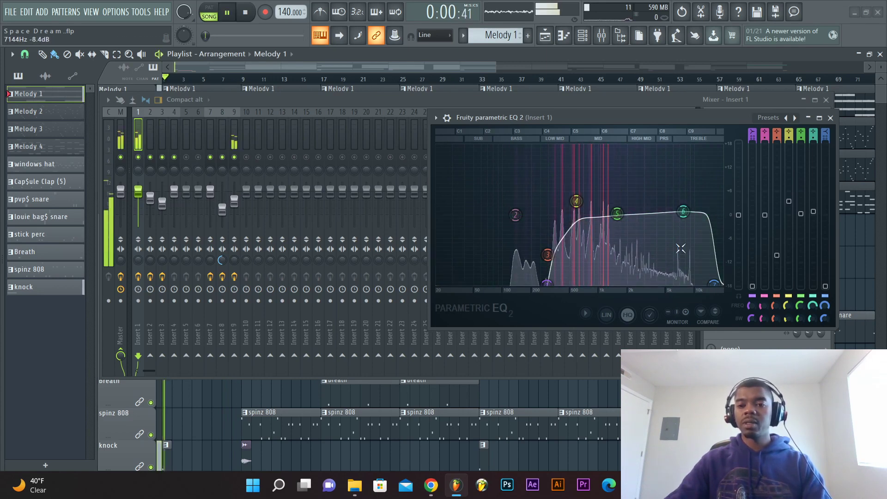
{"action": "key", "text": "space"}
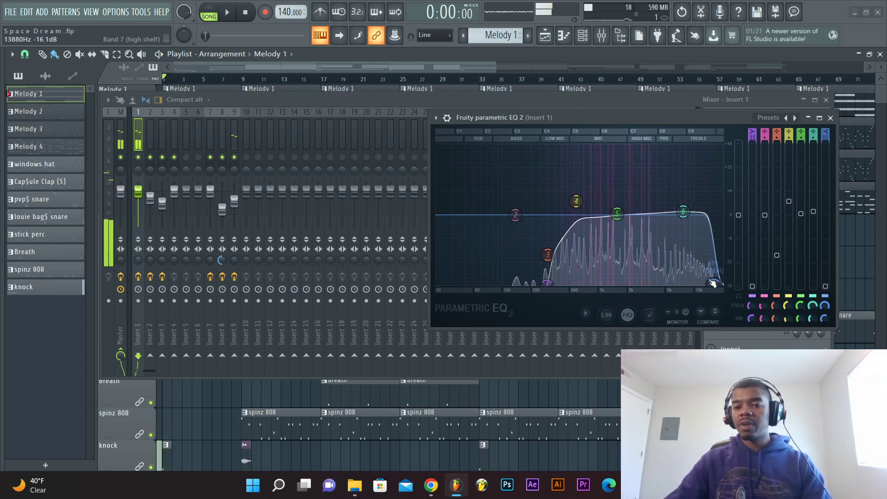
Lower the high-cut band 7 on the Insert 1 EQ to about 3264 Hz and listen to the melody.
{"action": "left_click_drag", "start_coordinate": [715, 285], "coordinate": [649, 283]}
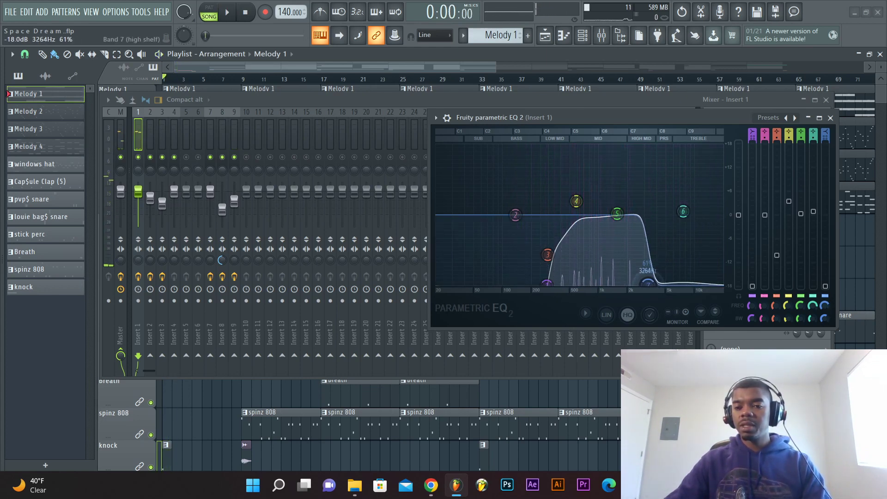
{"action": "key", "text": "space"}
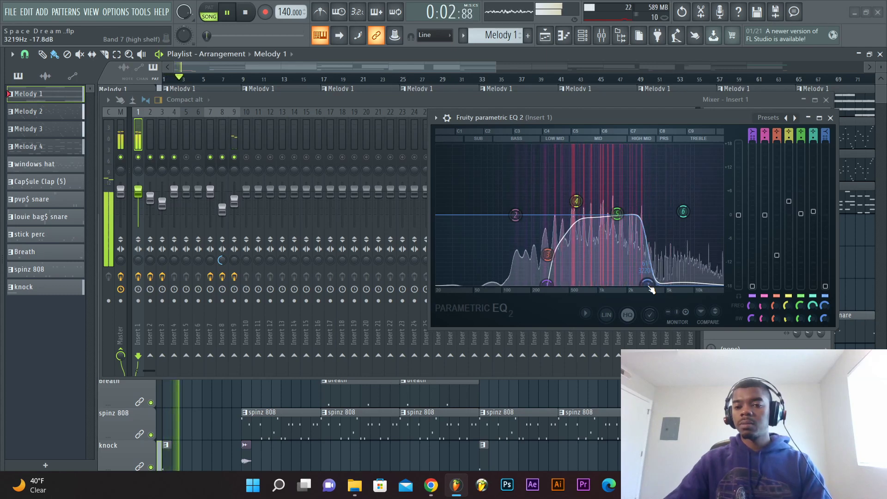
{"action": "key", "text": "space"}
Raise the high-cut band 7 on the Insert 1 EQ to about 10 kHz and listen to the melody.
{"action": "left_click_drag", "start_coordinate": [649, 285], "coordinate": [701, 284]}
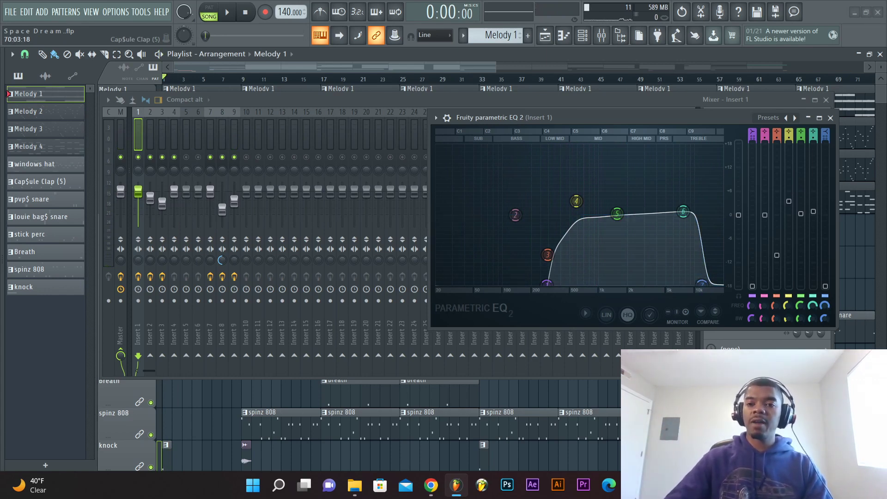
{"action": "key", "text": "space"}
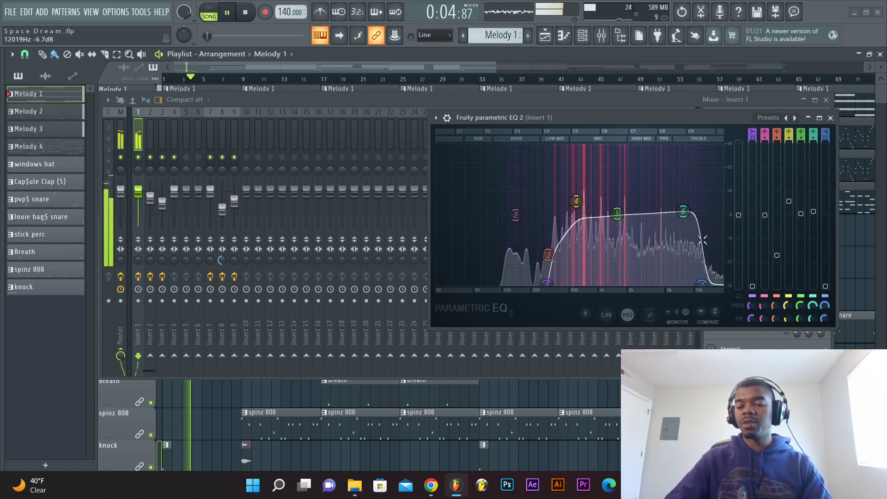
{"action": "key", "text": "space"}
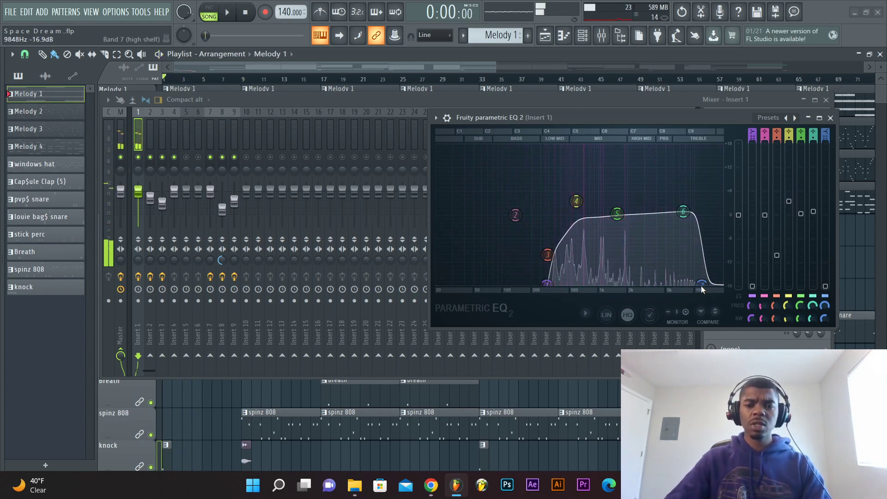
Lower the low-cut band 1 on the Insert 1 EQ to about 20 Hz and listen to the melody.
{"action": "left_click_drag", "start_coordinate": [568, 286], "coordinate": [437, 283]}
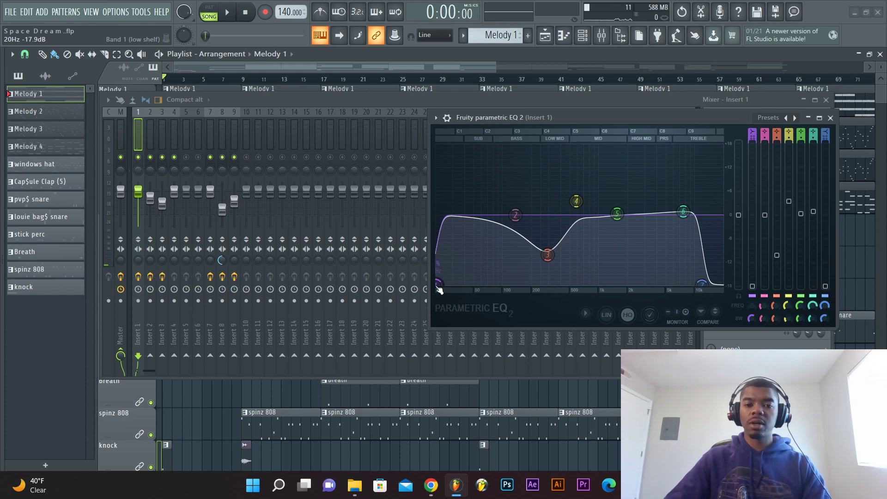
{"action": "key", "text": "space"}
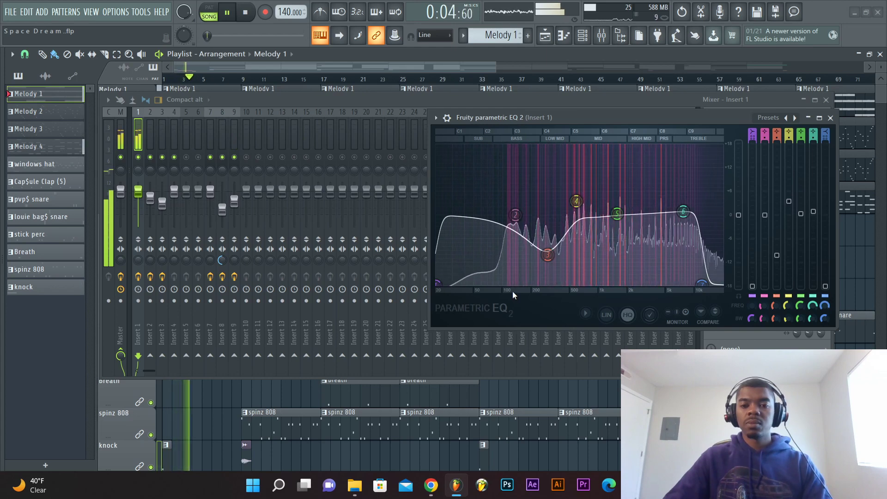
{"action": "key", "text": "space"}
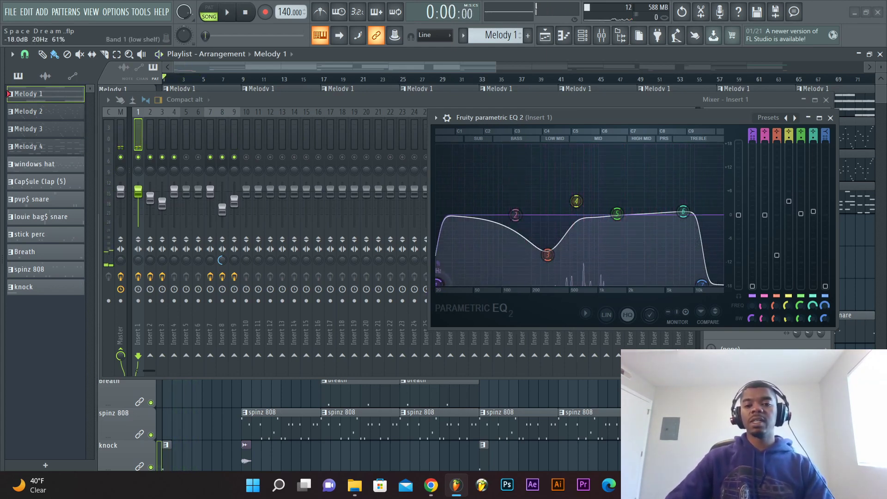
Raise low-cut band 1 to about 258 Hz, soften band 3's cut to about -4 dB near 329 Hz, and play the song.
{"action": "left_click_drag", "start_coordinate": [438, 281], "coordinate": [552, 231]}
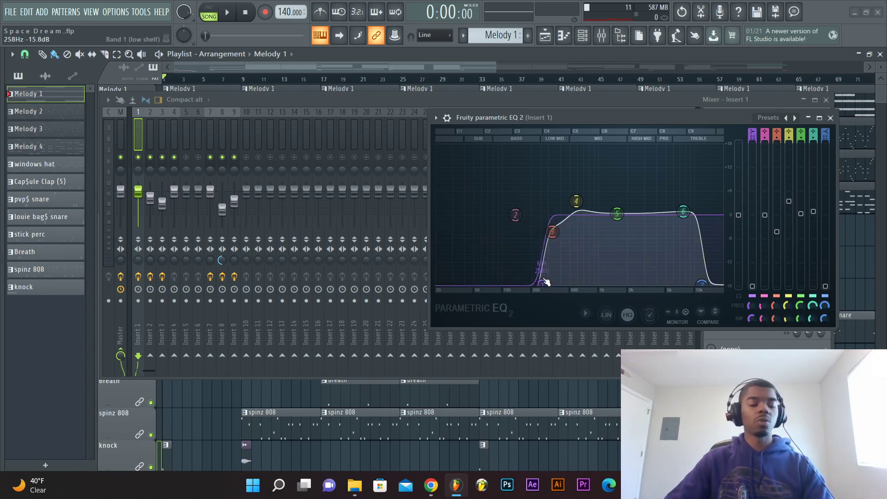
{"action": "left_click_drag", "start_coordinate": [546, 282], "coordinate": [546, 282]}
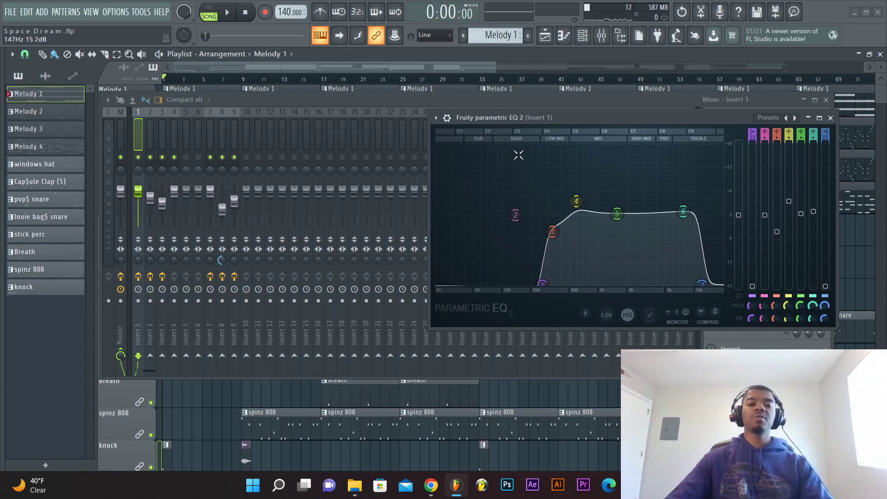
{"action": "key", "text": "space"}
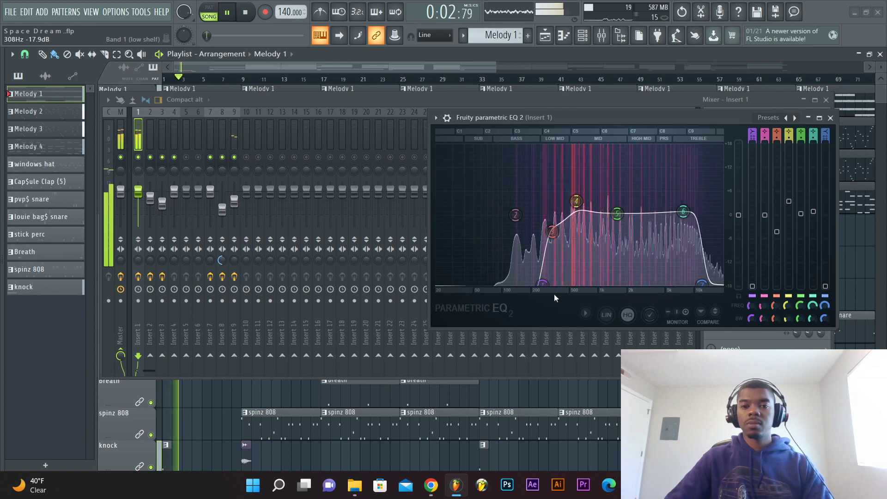
Lower the low-cut band 1 to about 71 Hz during playback to hear the low end, and stop the song.
{"action": "left_click_drag", "start_coordinate": [544, 284], "coordinate": [488, 281]}
{"action": "key", "text": "space"}
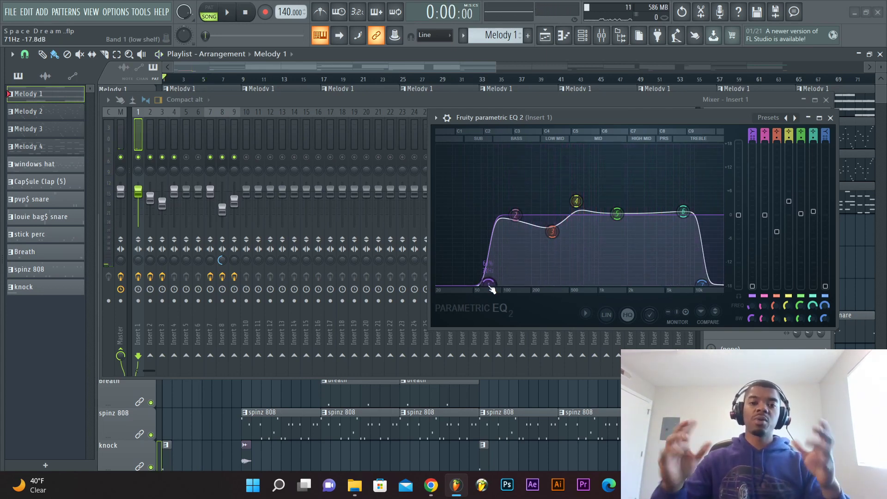
Raise the low-cut band 1 on the Insert 1 EQ back to about 260 Hz and audition the melody.
{"action": "left_click_drag", "start_coordinate": [491, 288], "coordinate": [550, 280]}
{"action": "key", "text": "space"}
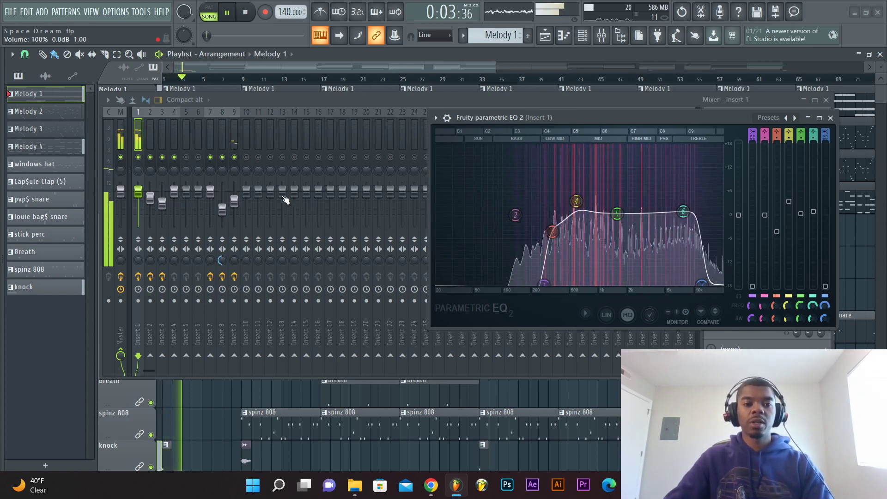
{"action": "key", "text": "space"}
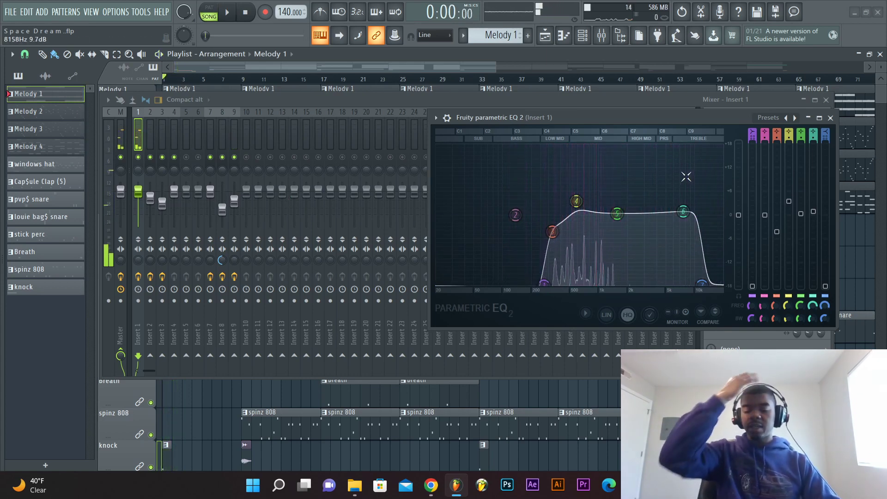
Play the intro repeatedly to examine how the Insert 1 EQ bands shape the melody's low mids, mids and highs.
{"action": "key", "text": "space"}
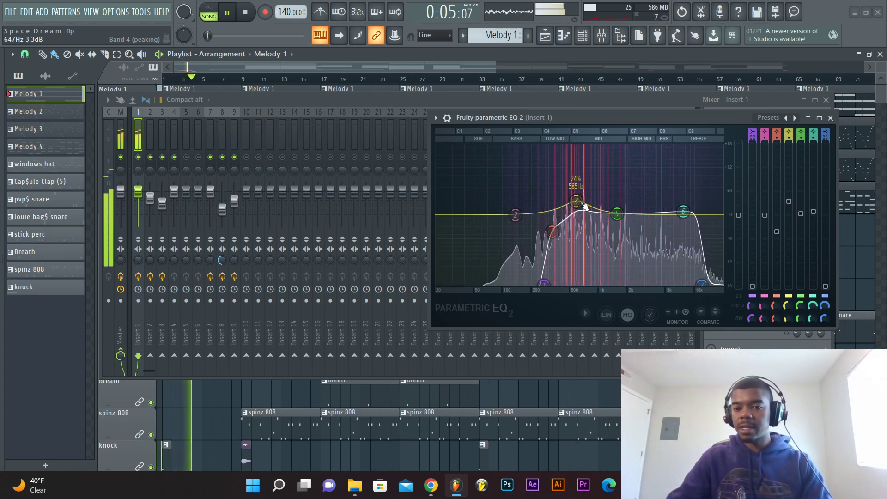
{"action": "key", "text": "space"}
{"action": "key", "text": "space"}
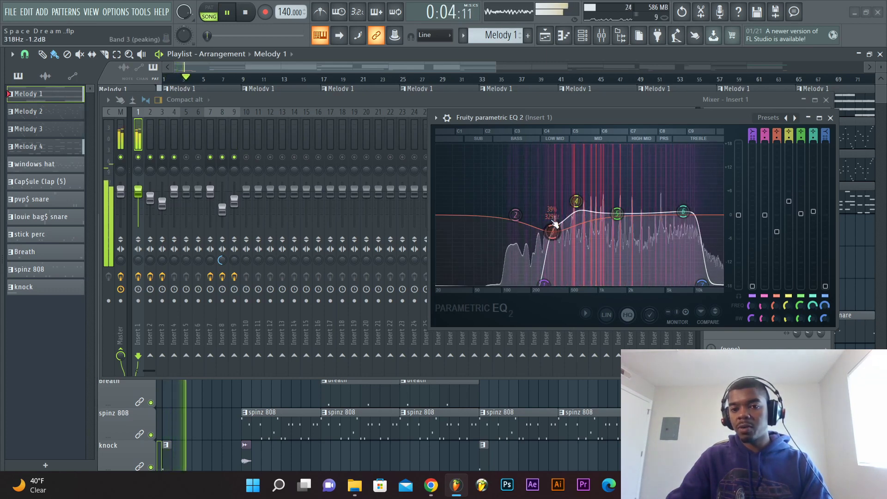
{"action": "key", "text": "space"}
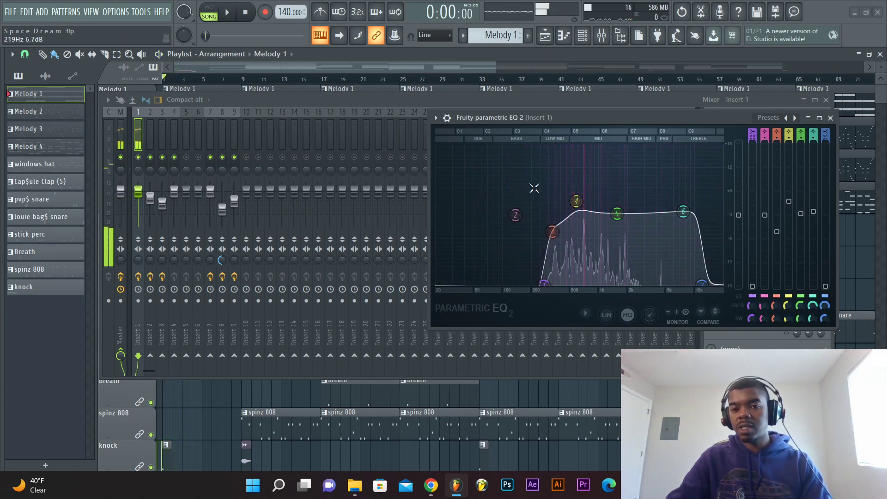
{"action": "key", "text": "space"}
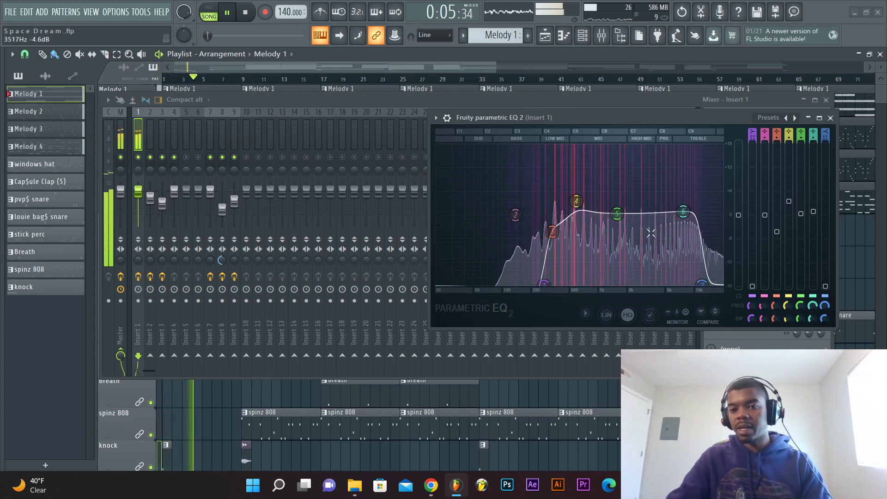
{"action": "key", "text": "space"}
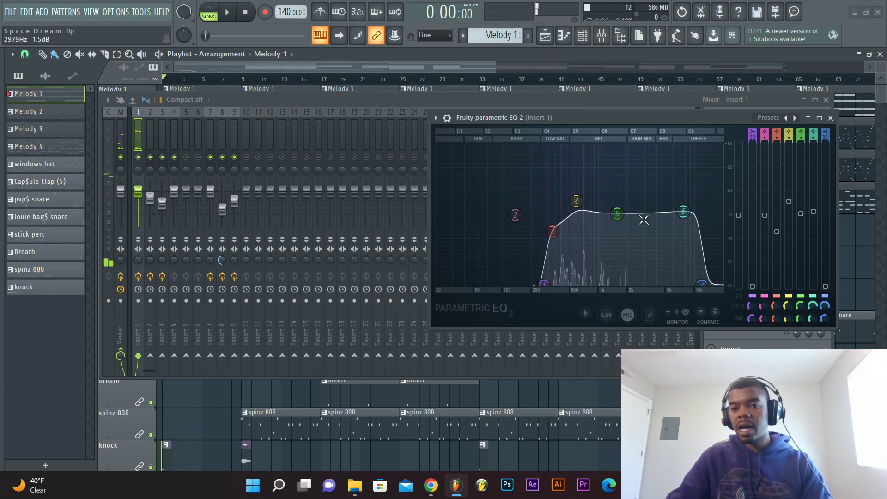
{"action": "key", "text": "space"}
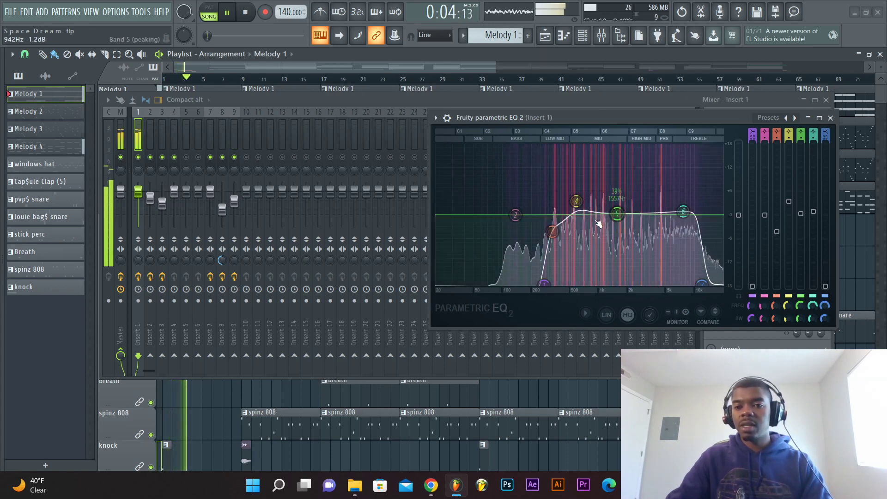
{"action": "key", "text": "space"}
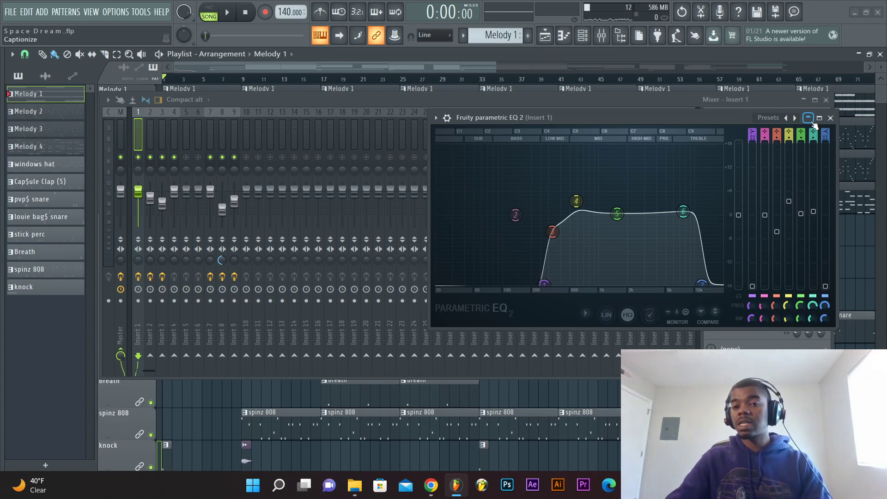
Open the Fruity Parametric EQ 2 on mixer Insert 2 and move its window slightly up over the mixer.
{"action": "left_click", "coordinate": [150, 134]}
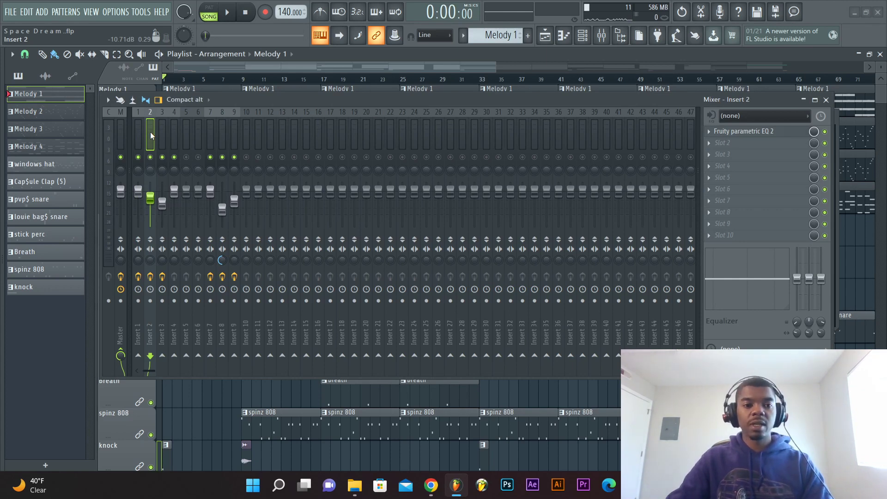
{"action": "left_click", "coordinate": [743, 131]}
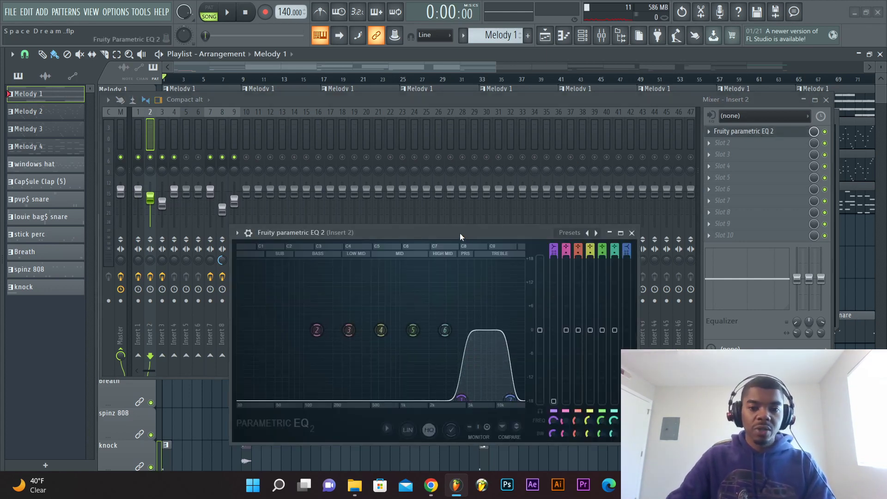
{"action": "left_click_drag", "start_coordinate": [459, 233], "coordinate": [498, 193]}
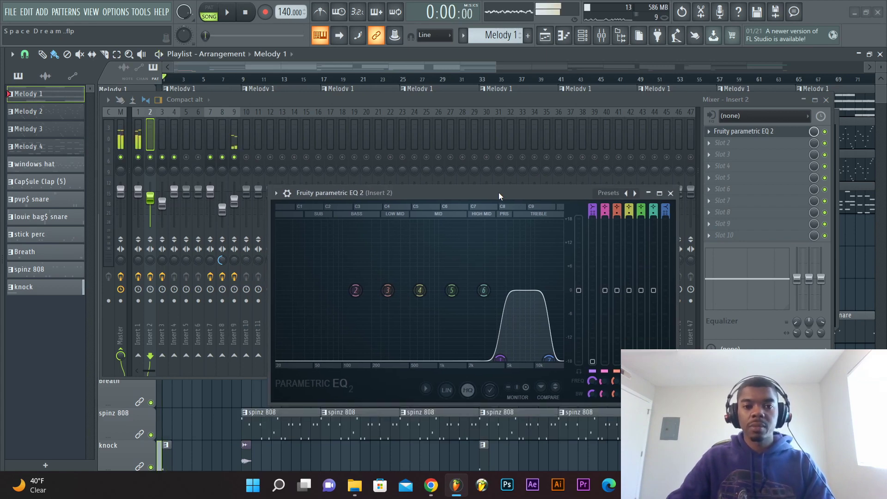
Move the song's playback position to around bar 17, at about 0:27, checking it with short playbacks.
{"action": "left_click", "coordinate": [250, 80]}
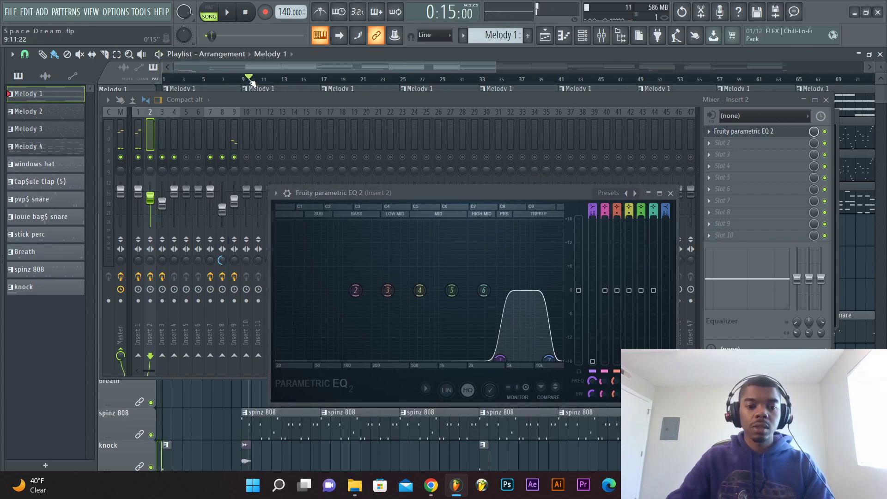
{"action": "left_click", "coordinate": [306, 79]}
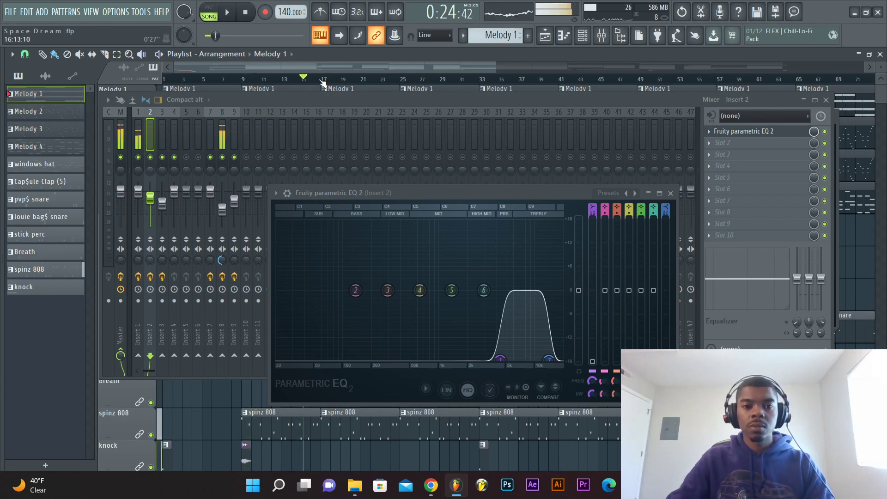
{"action": "left_click", "coordinate": [326, 79]}
{"action": "key", "text": "space"}
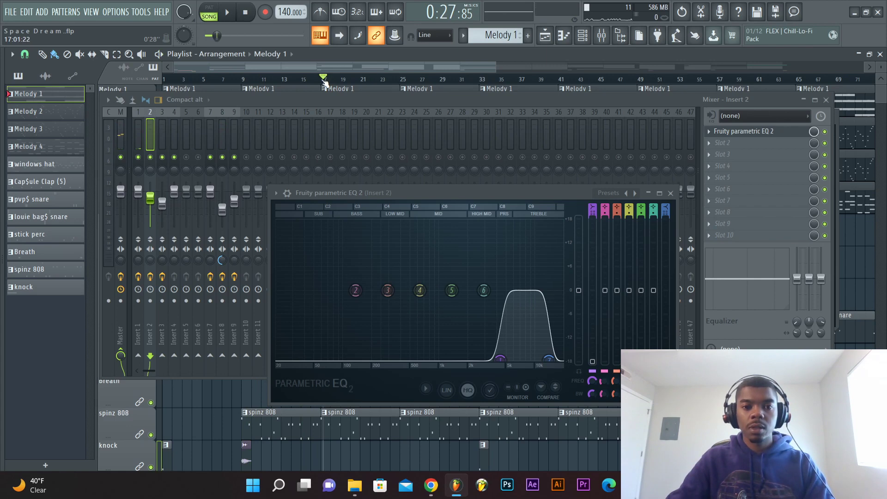
{"action": "key", "text": "space"}
{"action": "key", "text": "space"}
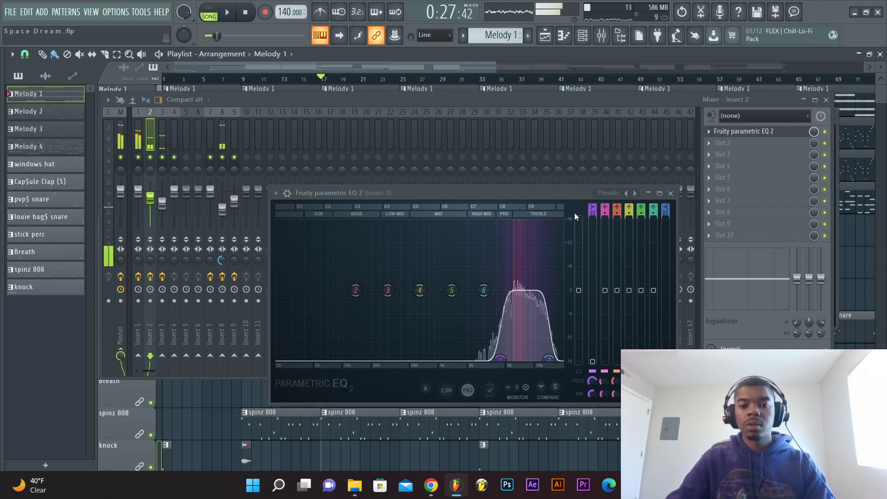
Play from around bar 17 to examine the Insert 2 sound between its low-cut and high-cut EQ bands.
{"action": "key", "text": "space"}
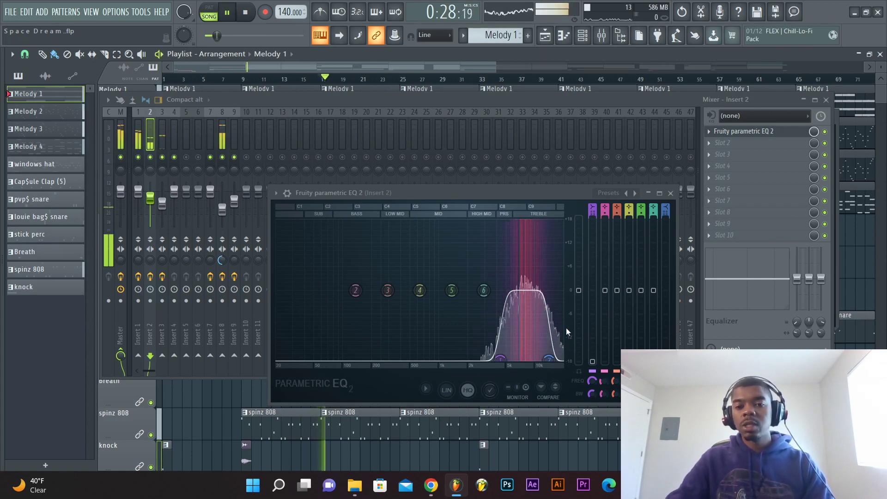
{"action": "key", "text": "space"}
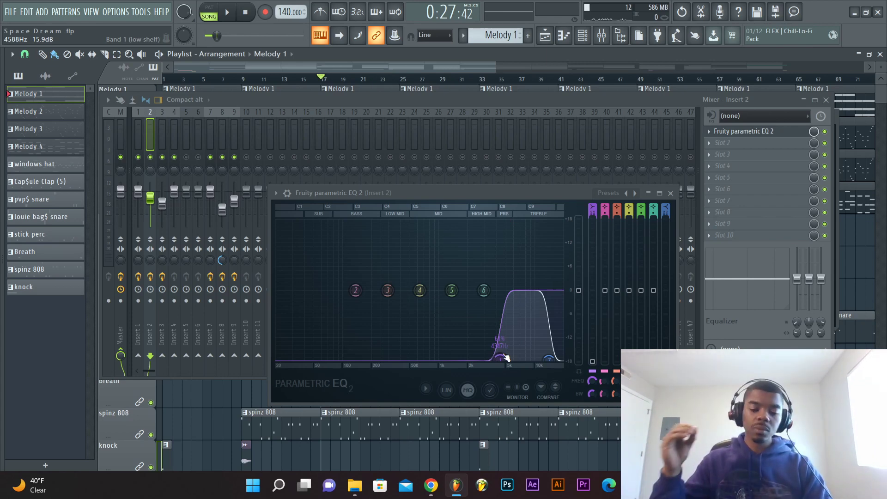
{"action": "key", "text": "space"}
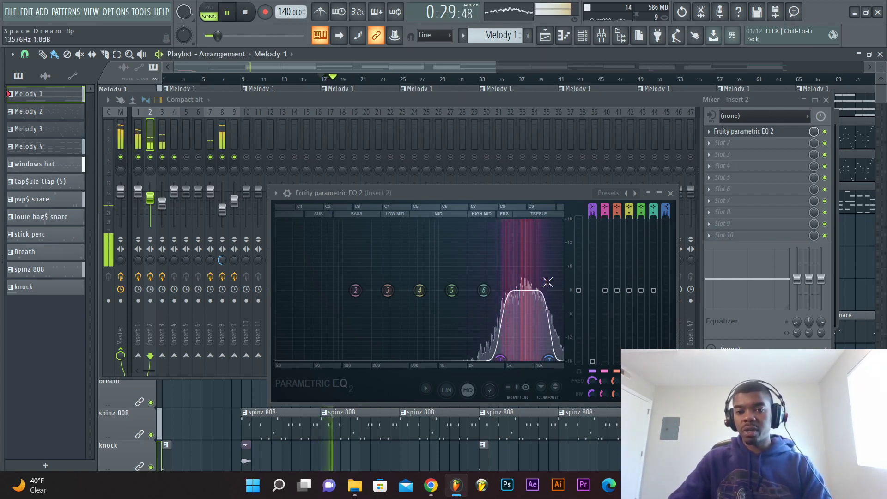
Replay the song from bar 17 to compare the Insert 2 sound around its low-cut and high-cut bands, and close that EQ.
{"action": "key", "text": "space"}
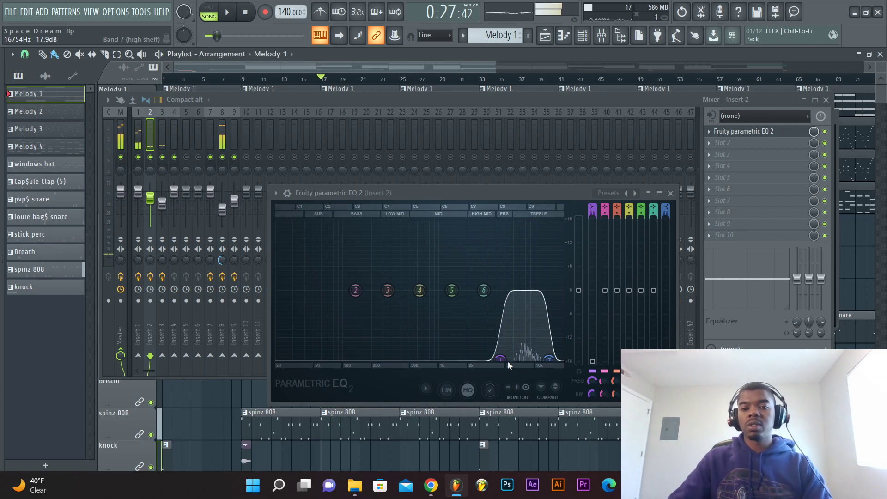
{"action": "left_click_drag", "start_coordinate": [508, 362], "coordinate": [563, 360]}
{"action": "key", "text": "space"}
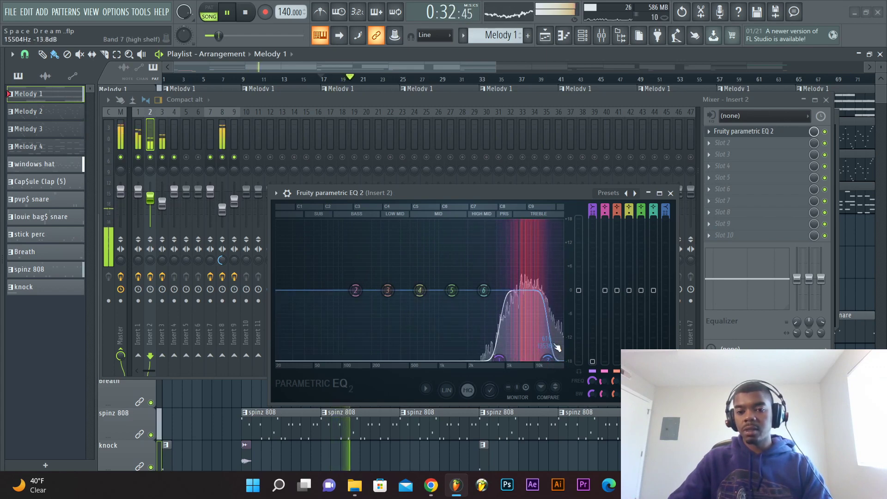
{"action": "key", "text": "space"}
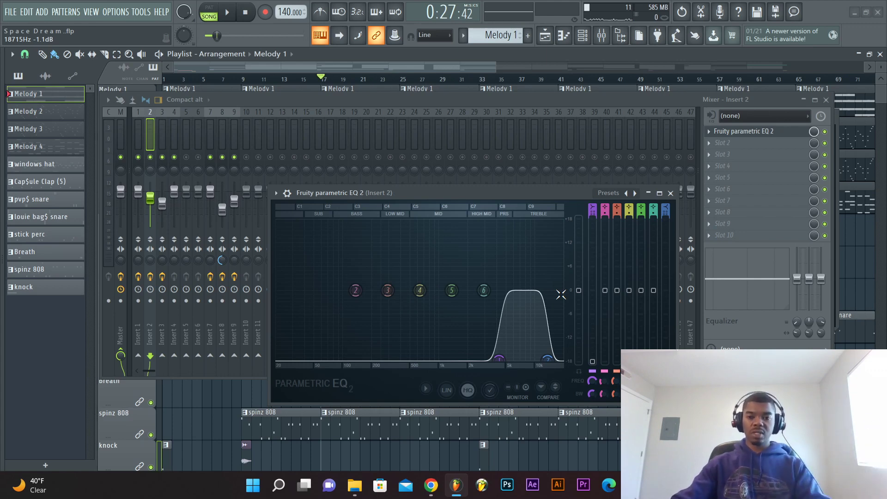
{"action": "key", "text": "space"}
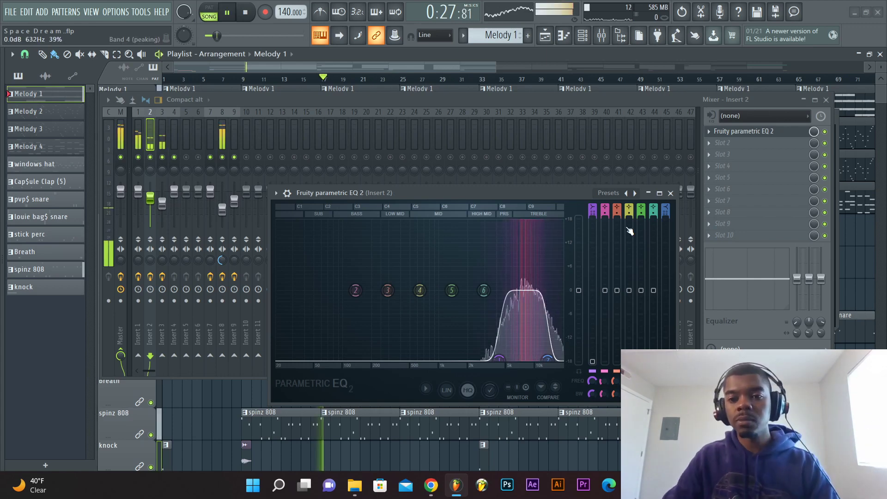
{"action": "key", "text": "space"}
{"action": "left_click", "coordinate": [670, 196]}
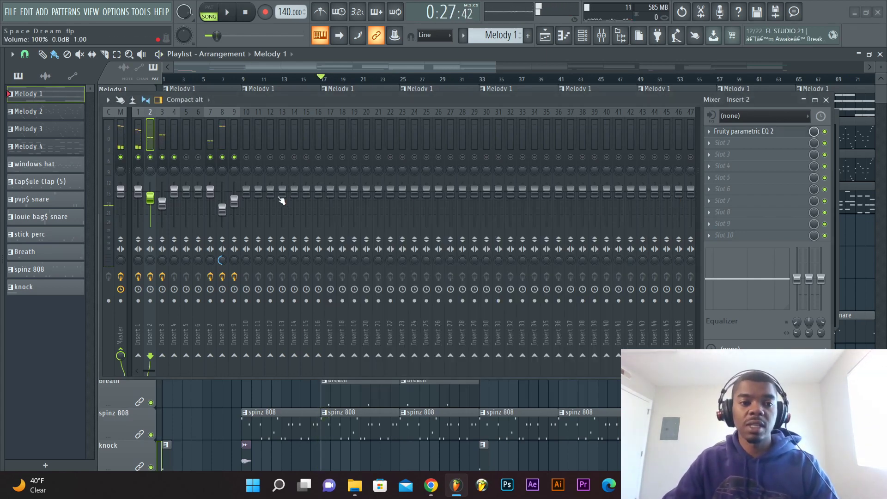
Open the Fruity Parametric EQ 2 on Insert 3, audition it briefly, and move its window to the middle of the mixer.
{"action": "left_click", "coordinate": [164, 135]}
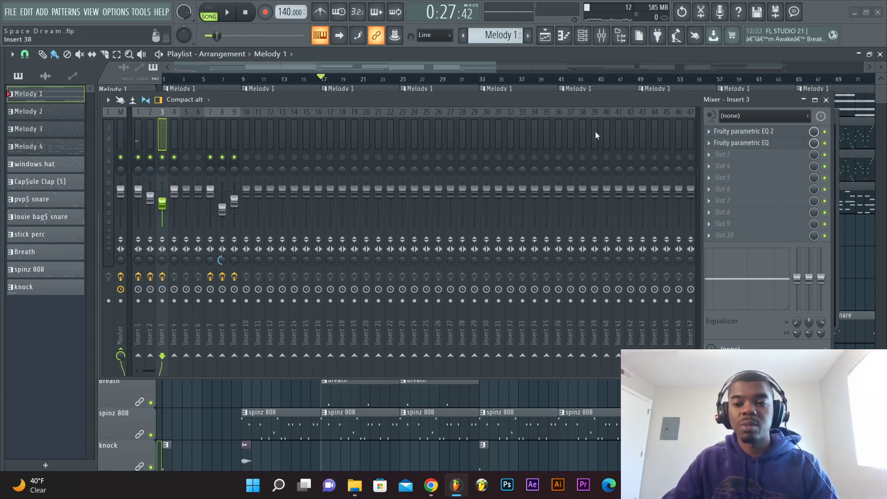
{"action": "left_click", "coordinate": [758, 133]}
{"action": "key", "text": "space"}
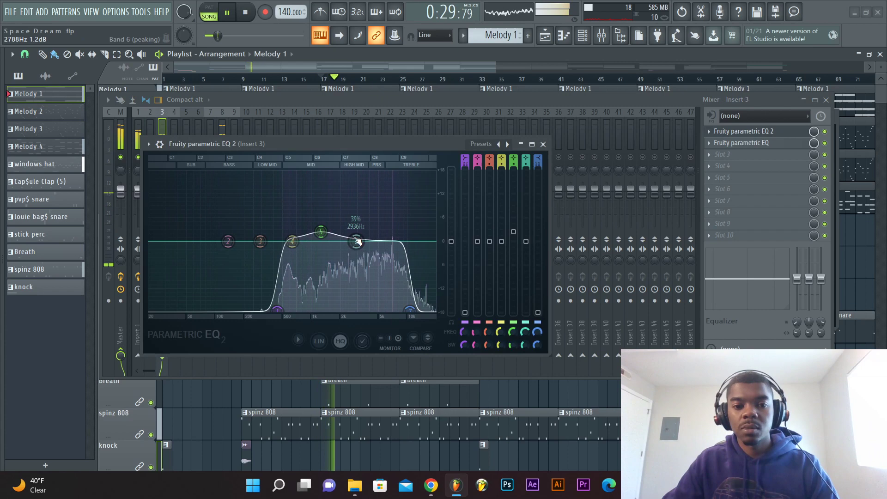
{"action": "key", "text": "space"}
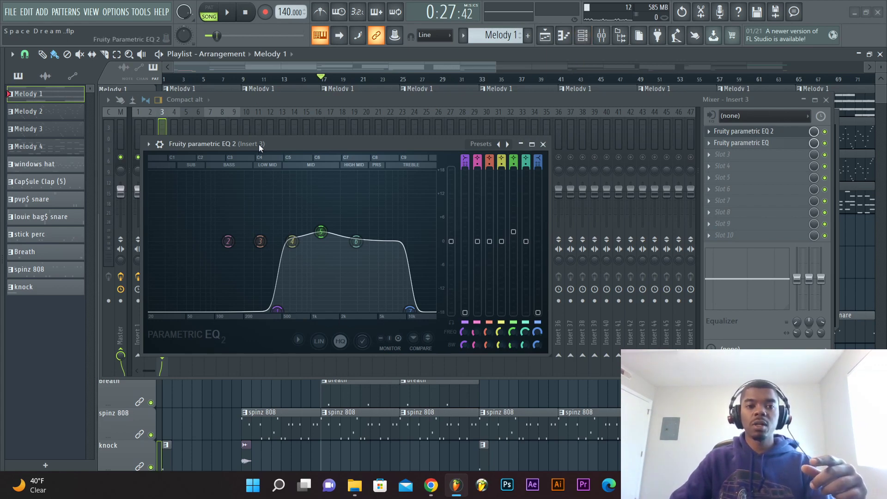
{"action": "left_click_drag", "start_coordinate": [259, 145], "coordinate": [350, 225]}
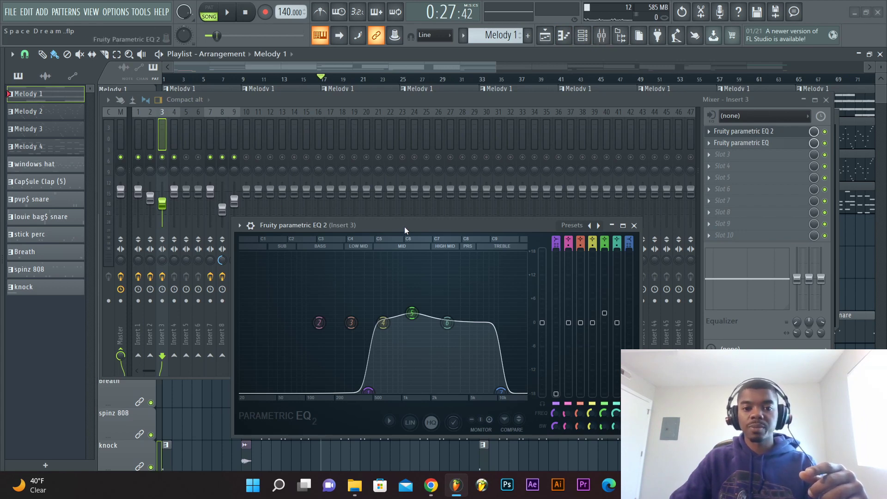
{"action": "left_click_drag", "start_coordinate": [404, 226], "coordinate": [416, 117]}
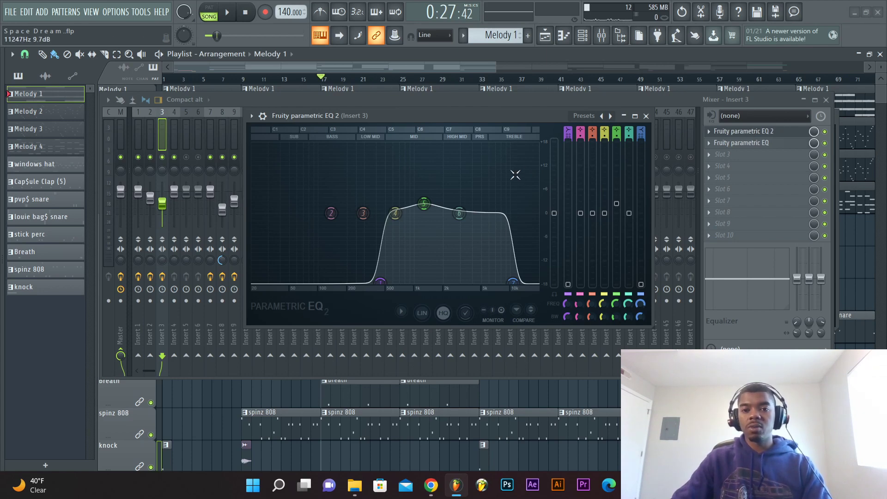
Play from bar 17 to examine the Insert 3 band 5 mid boost between its low and high cuts, and close the EQ.
{"action": "key", "text": "space"}
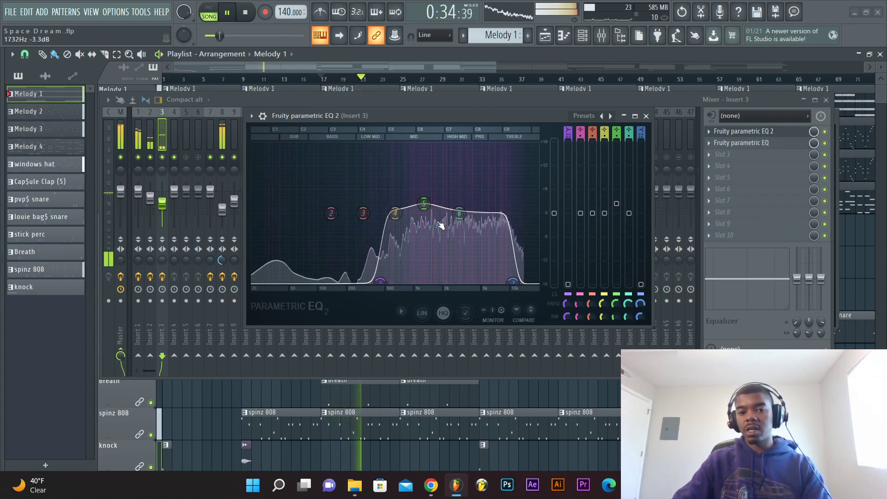
{"action": "mouse_move", "coordinate": [429, 209]}
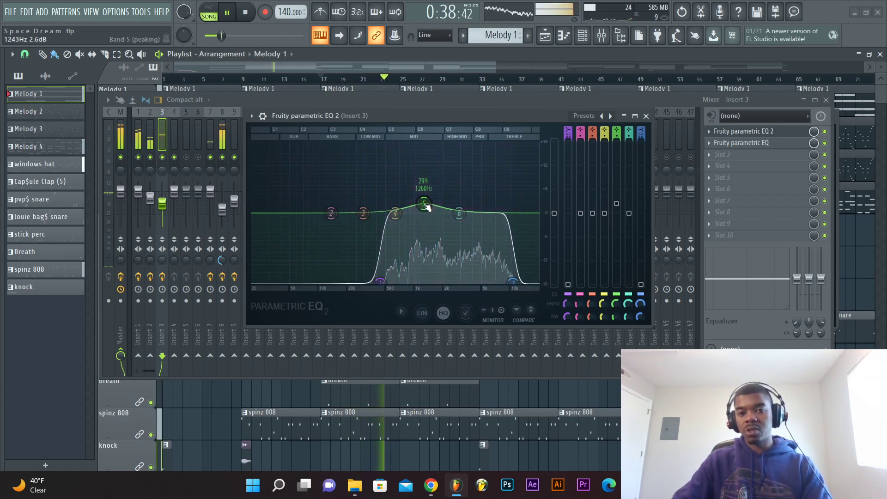
{"action": "mouse_move", "coordinate": [453, 236]}
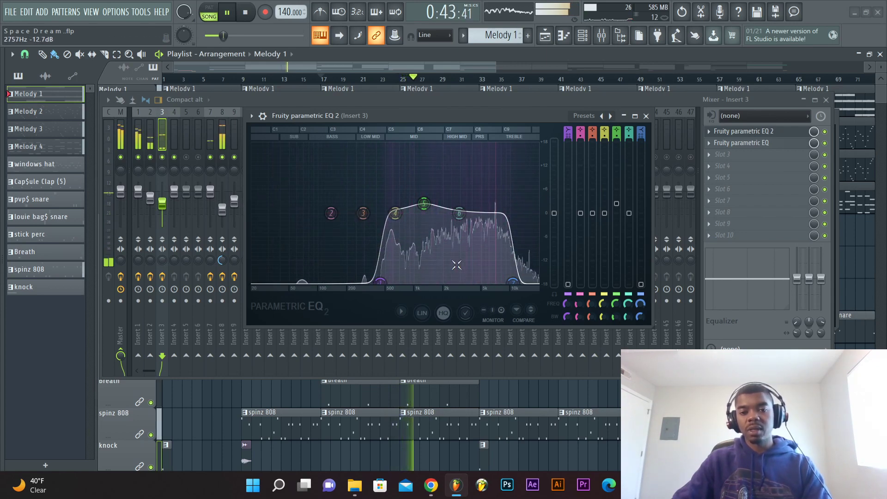
{"action": "key", "text": "space"}
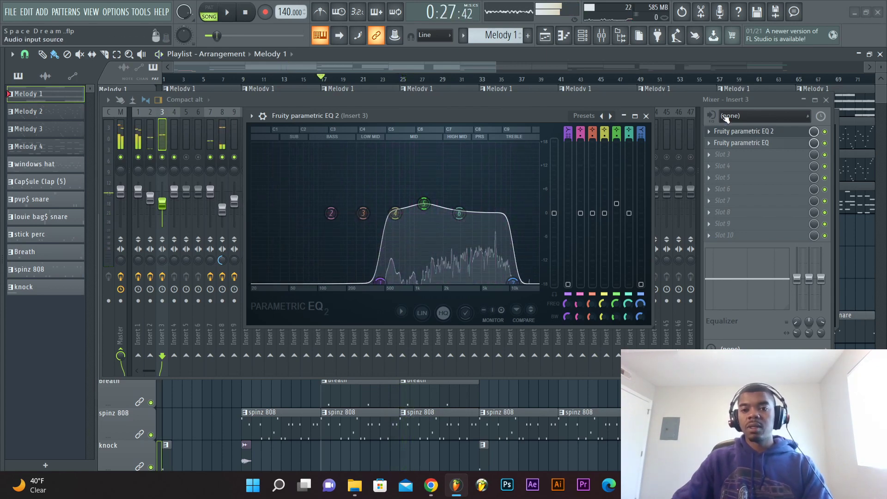
{"action": "left_click", "coordinate": [647, 116]}
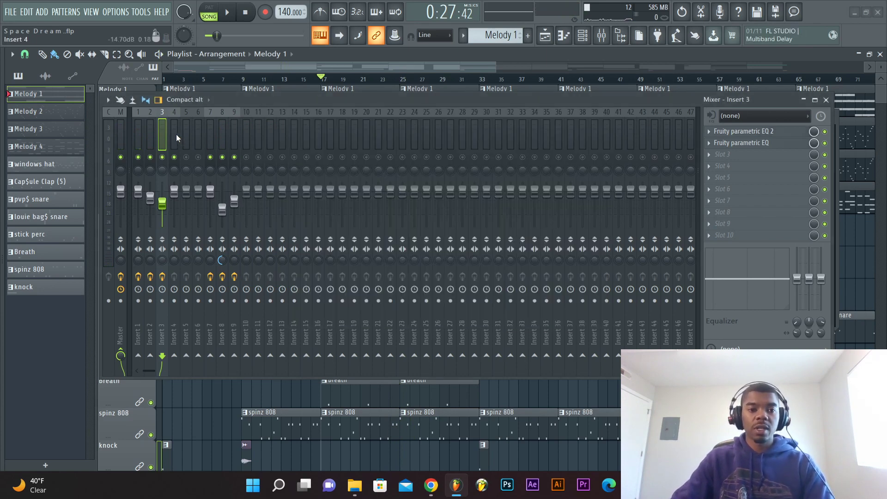
Check mixer tracks Insert 4, Insert 5 and Insert 6 for sound and loaded effects, with a short playback on Insert 4.
{"action": "left_click", "coordinate": [176, 134]}
{"action": "key", "text": "space"}
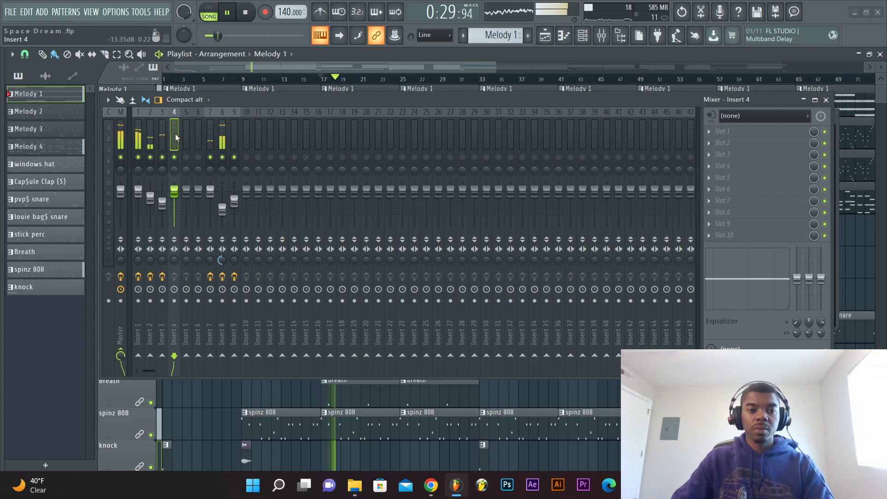
{"action": "key", "text": "space"}
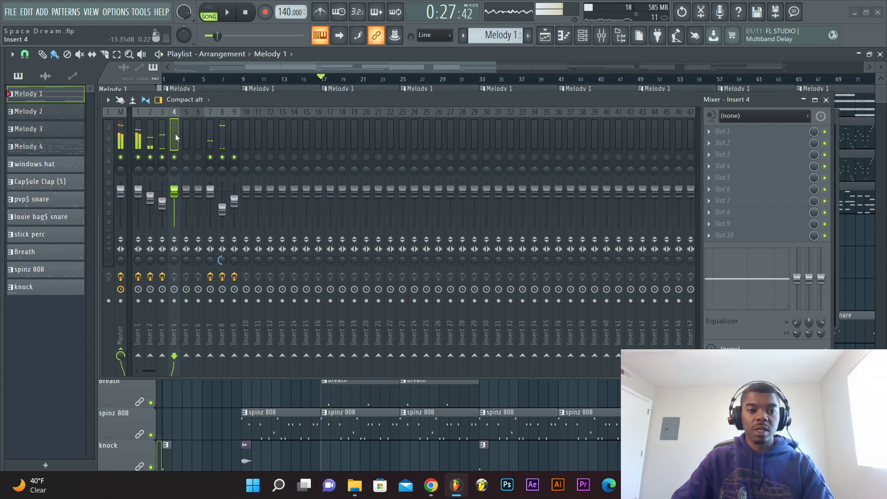
{"action": "left_click", "coordinate": [186, 134]}
{"action": "left_click", "coordinate": [201, 141]}
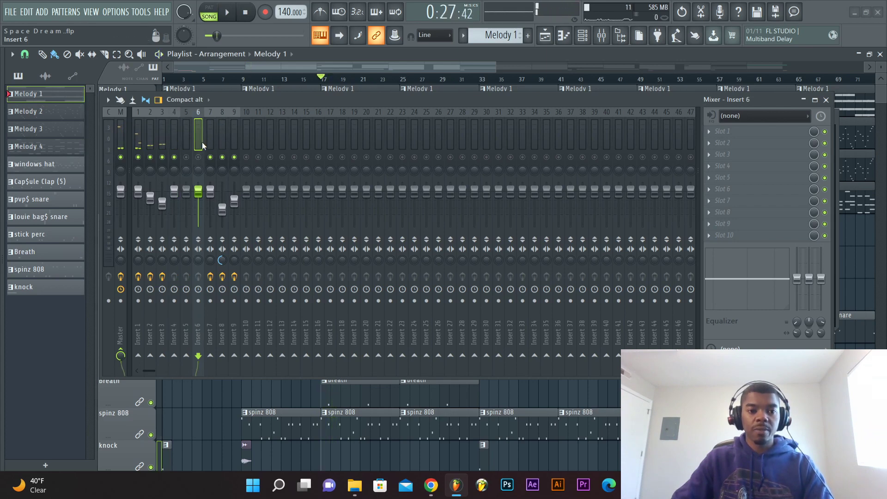
Select mixer track Insert 7, audition it from bar 17, and open its Fruity Parametric EQ 2.
{"action": "left_click", "coordinate": [212, 143]}
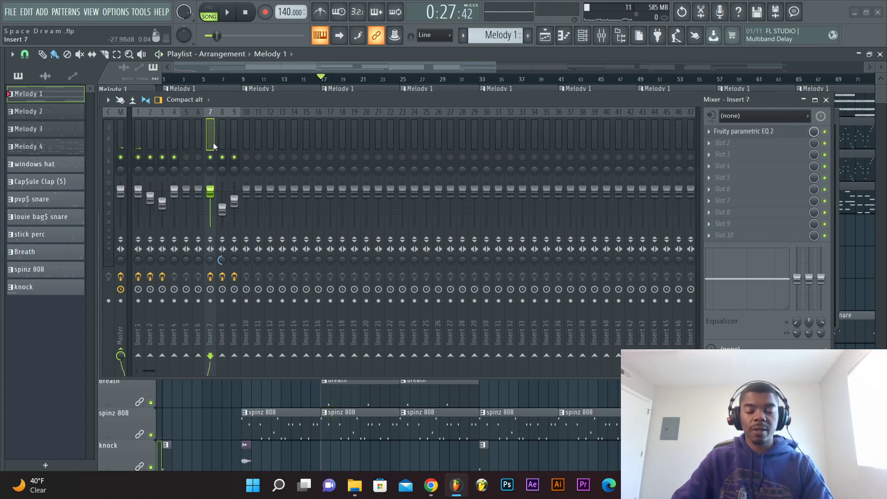
{"action": "key", "text": "space"}
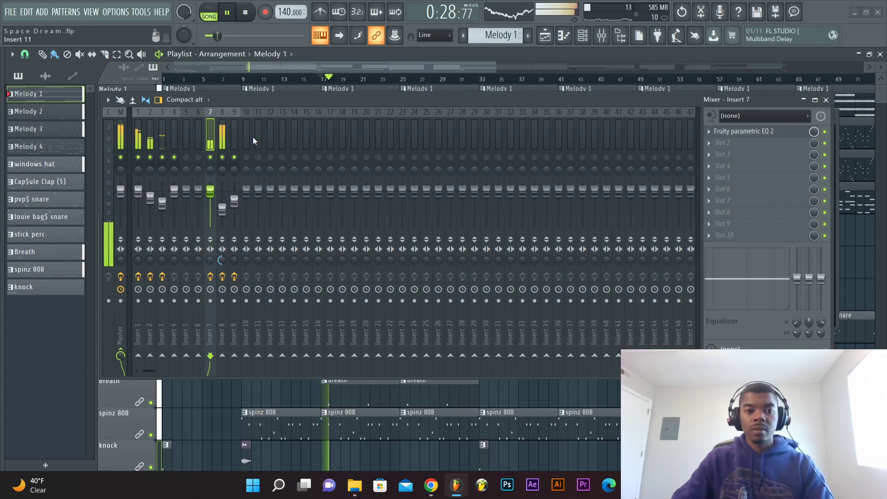
{"action": "key", "text": "space"}
{"action": "left_click", "coordinate": [758, 131]}
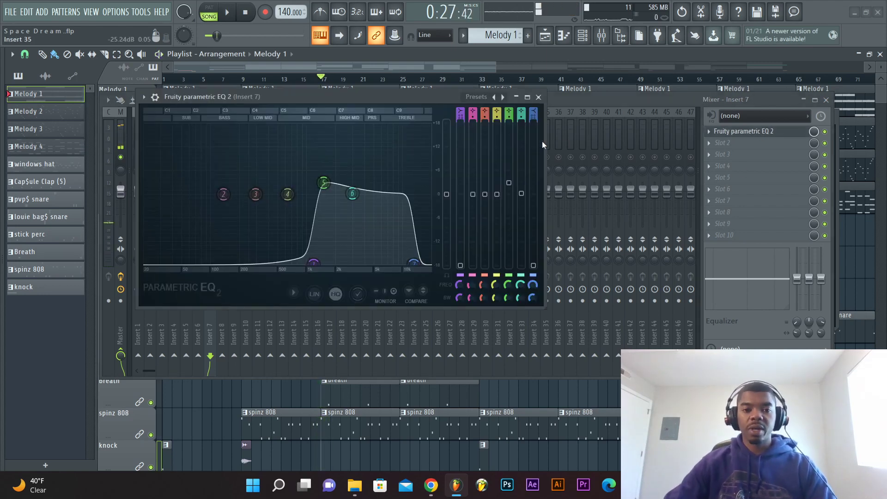
Play from bar 17 repeatedly to examine how band 5 boosts the mids on Insert 7.
{"action": "key", "text": "space"}
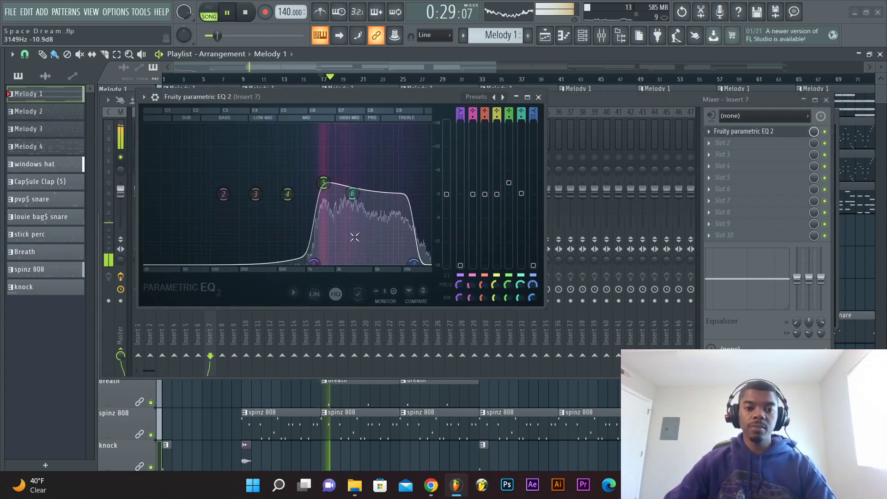
{"action": "key", "text": "space"}
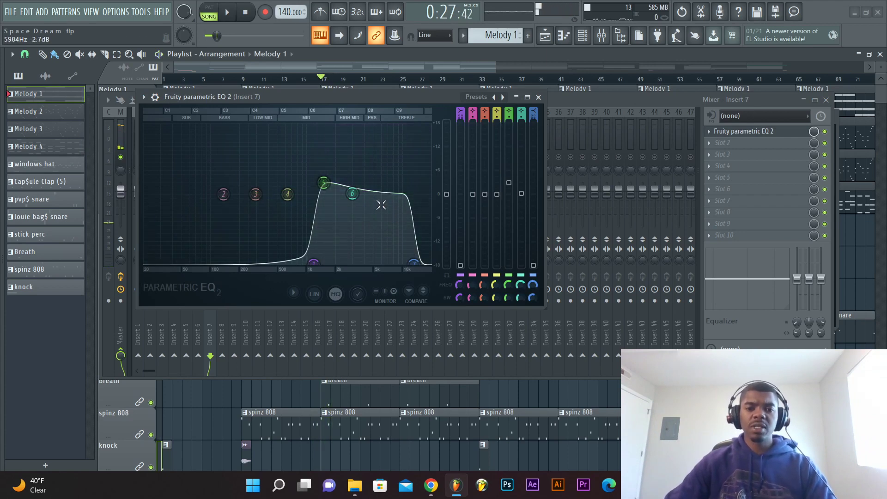
{"action": "key", "text": "space"}
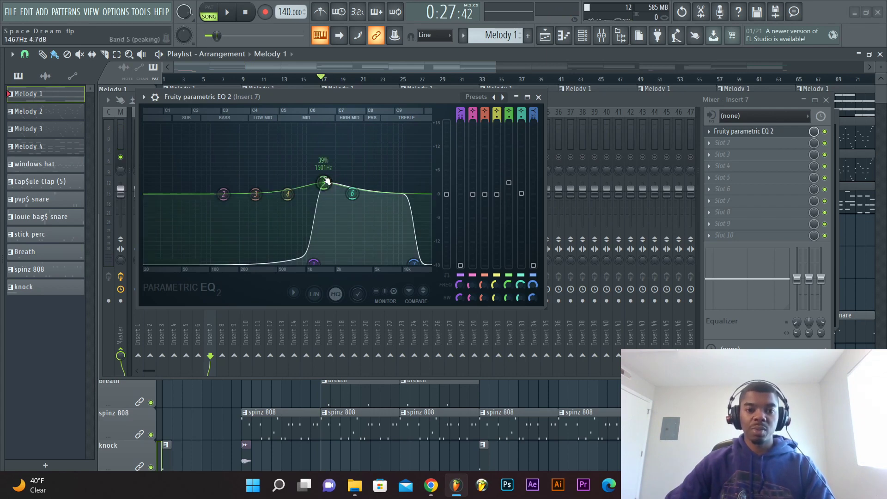
{"action": "key", "text": "space"}
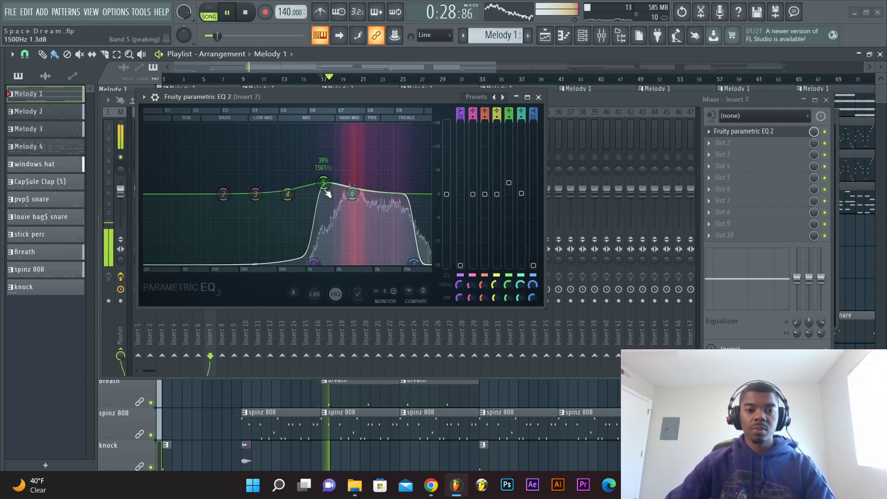
{"action": "key", "text": "space"}
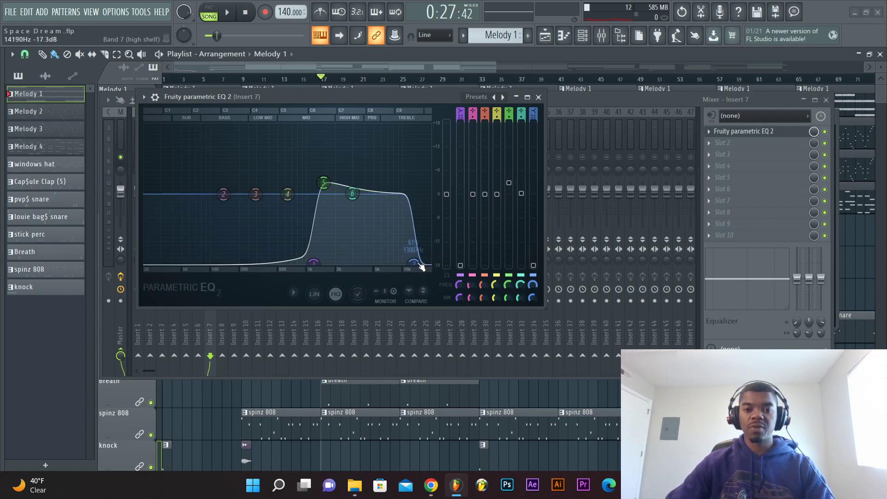
Lower the Insert 7 EQ's band 7 high cut slightly, to just above 10 kHz, while the song plays.
{"action": "key", "text": "space"}
{"action": "mouse_move", "coordinate": [419, 265]}
{"action": "left_mouse_down"}
{"action": "mouse_move", "coordinate": [429, 263]}
{"action": "mouse_move", "coordinate": [406, 263]}
{"action": "left_mouse_up"}
{"action": "key", "text": "space"}
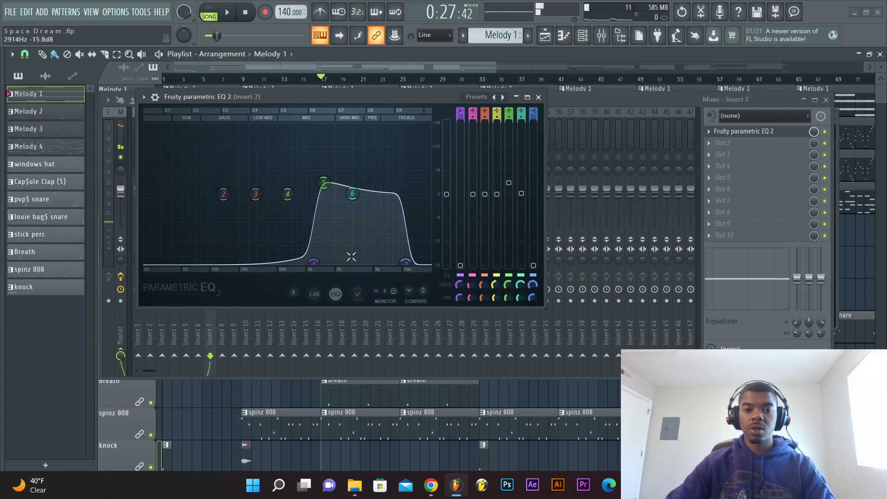
Nudge the Insert 7 EQ's band 1 low cut slightly lower, check it with a short playback, and close the EQ.
{"action": "mouse_move", "coordinate": [314, 262]}
{"action": "left_mouse_down"}
{"action": "mouse_move", "coordinate": [146, 261]}
{"action": "mouse_move", "coordinate": [314, 262]}
{"action": "left_mouse_up"}
{"action": "key", "text": "space"}
{"action": "key", "text": "space"}
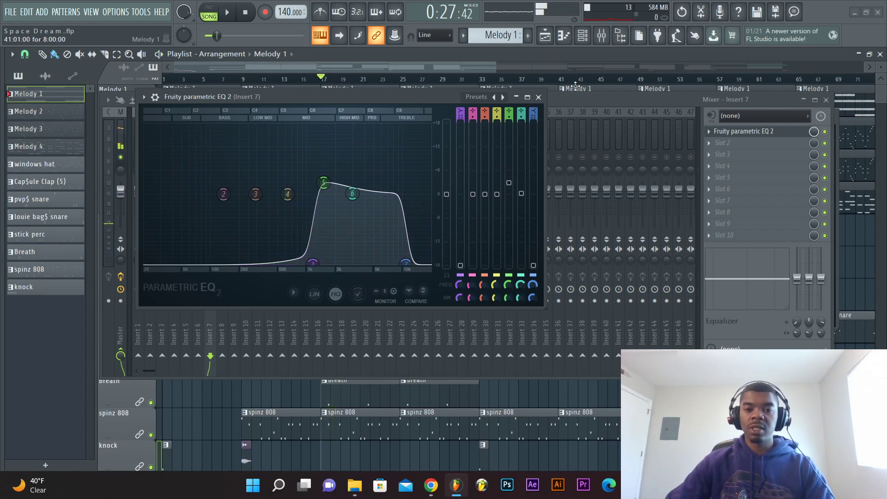
{"action": "left_click", "coordinate": [539, 97]}
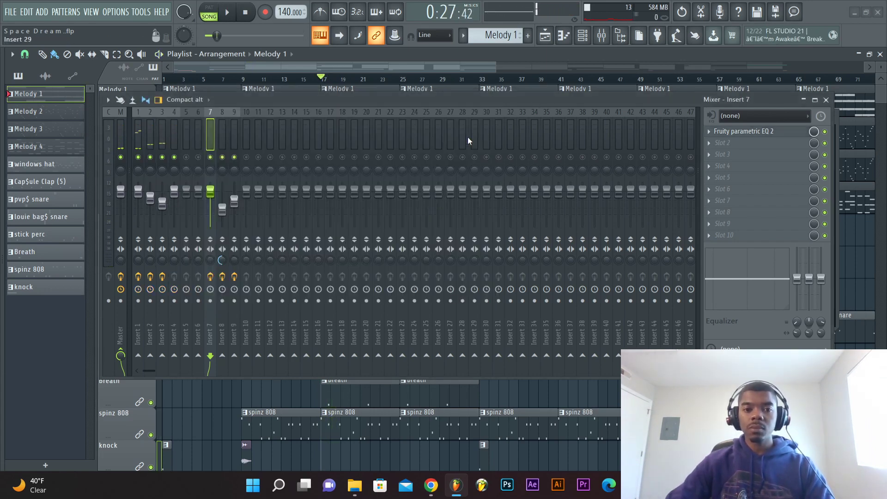
Open the Fruity Parametric EQ 2 on mixer track Insert 8 and play from bar 17 to examine its bass shaping.
{"action": "left_click", "coordinate": [223, 146]}
{"action": "key", "text": "space"}
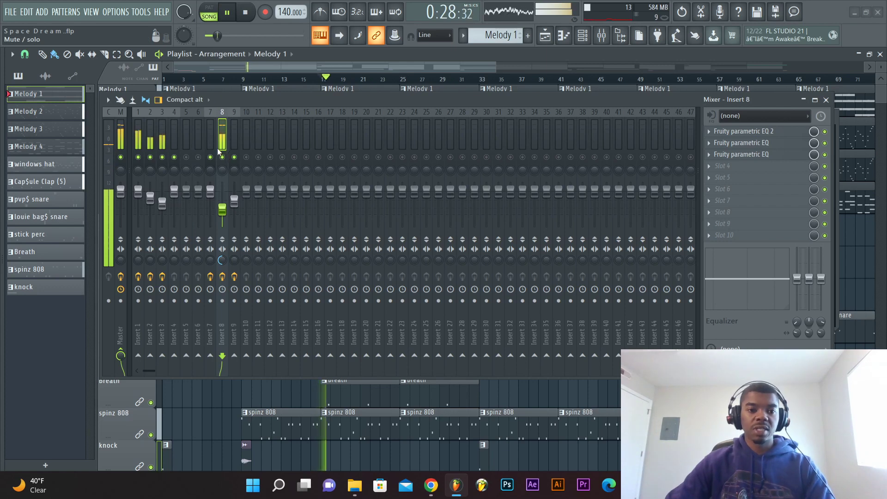
{"action": "key", "text": "space"}
{"action": "left_click", "coordinate": [744, 131]}
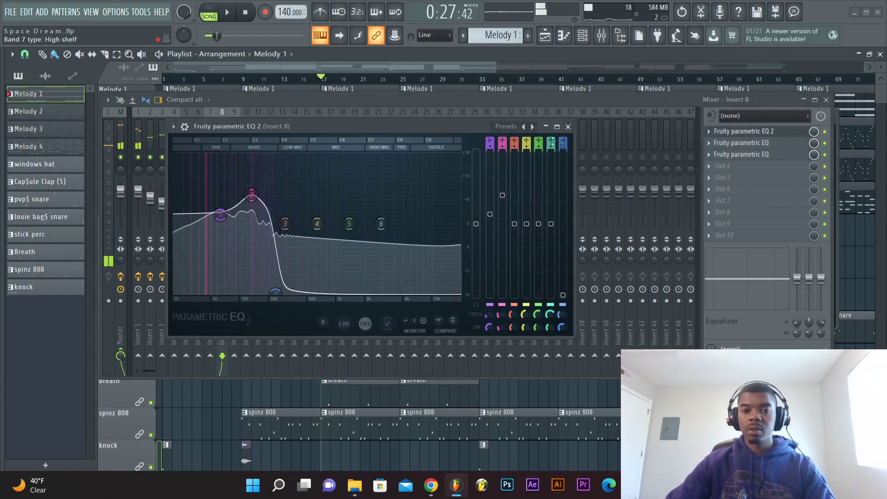
{"action": "key", "text": "space"}
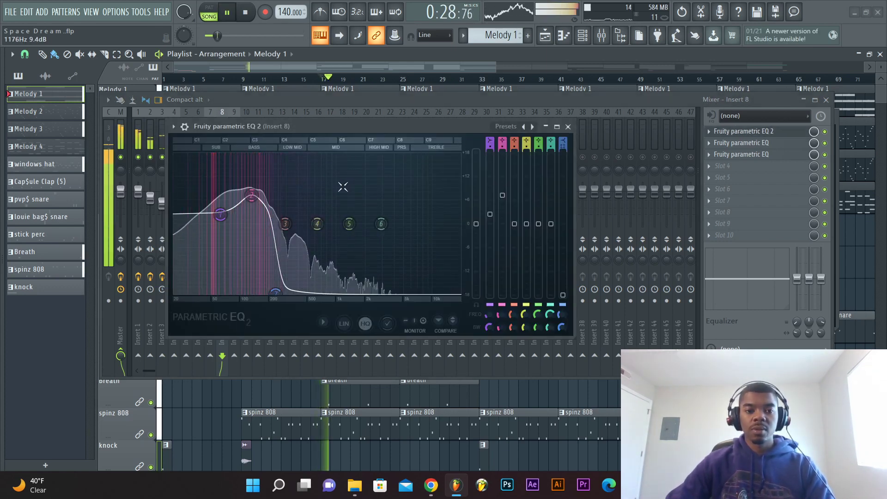
{"action": "key", "text": "space"}
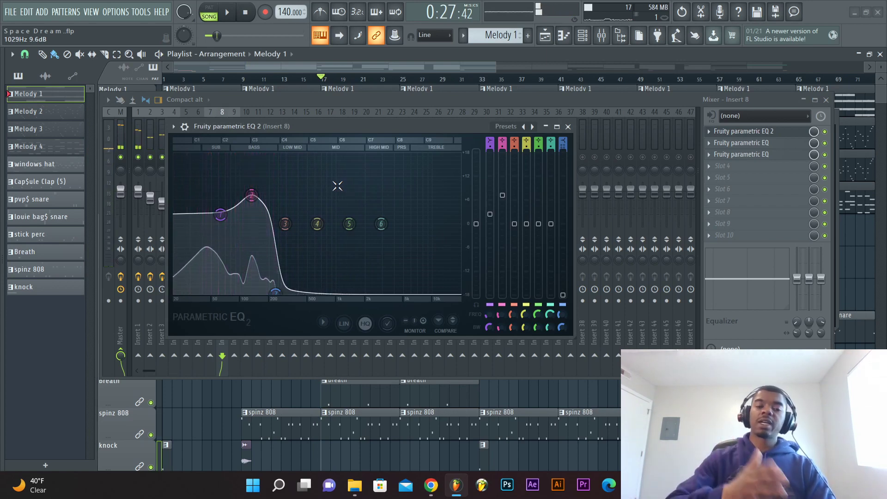
Move the Insert 8 EQ's band 7 high cut up to about 19.75 kHz, playing the song before and after the change.
{"action": "key", "text": "space"}
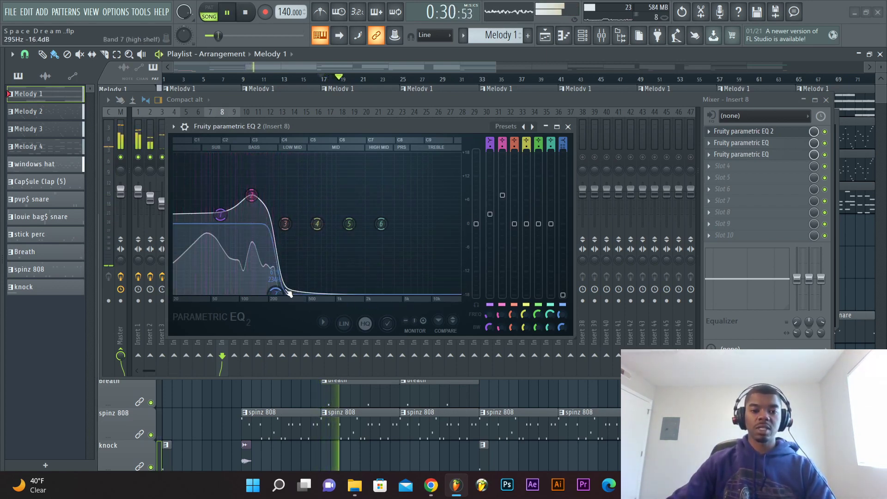
{"action": "key", "text": "space"}
{"action": "left_click_drag", "start_coordinate": [288, 294], "coordinate": [464, 298]}
{"action": "key", "text": "space"}
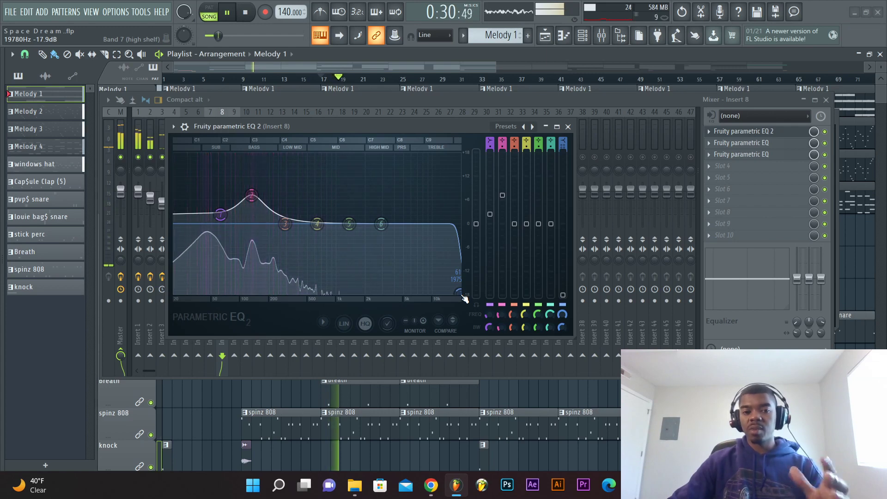
Lower the Insert 8 EQ's band 7 high cut to about 200 Hz and replay the song from bar 17.
{"action": "left_click_drag", "start_coordinate": [465, 298], "coordinate": [276, 293]}
{"action": "key", "text": "space"}
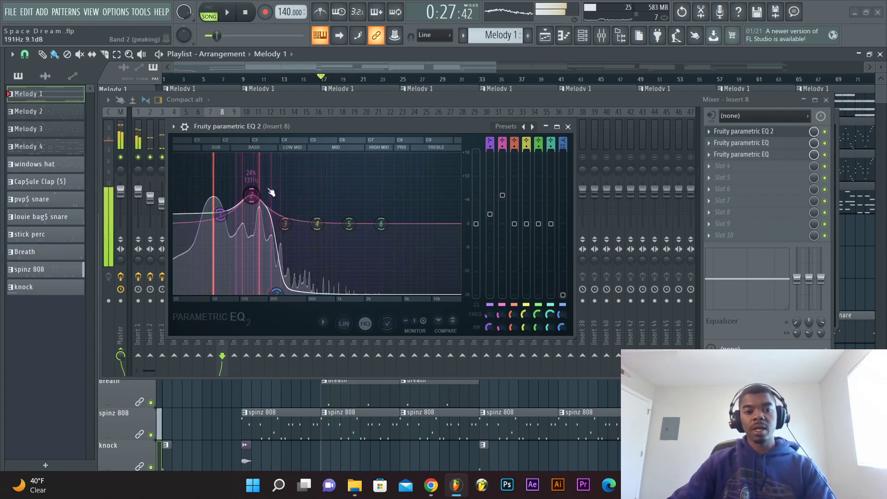
{"action": "key", "text": "space"}
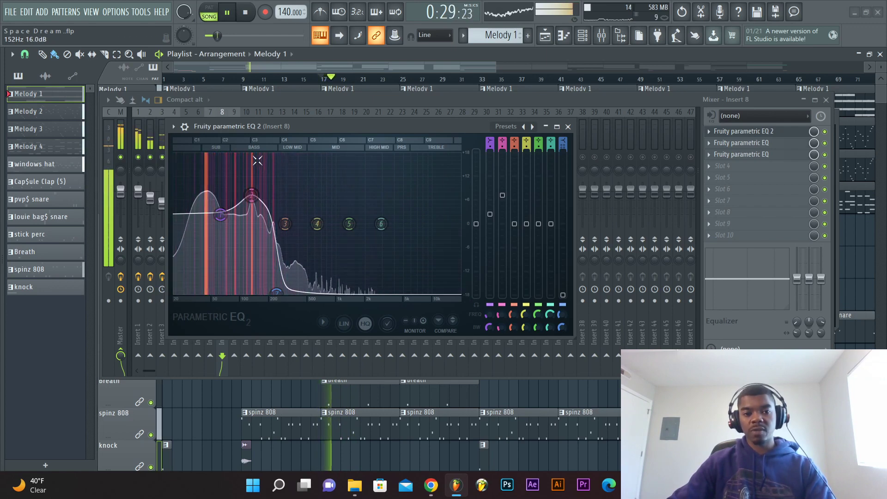
Raise the Insert 8 EQ's band 1 low shelf to about 4 dB during playback, close the EQ and stop the song.
{"action": "left_click_drag", "start_coordinate": [221, 215], "coordinate": [221, 209]}
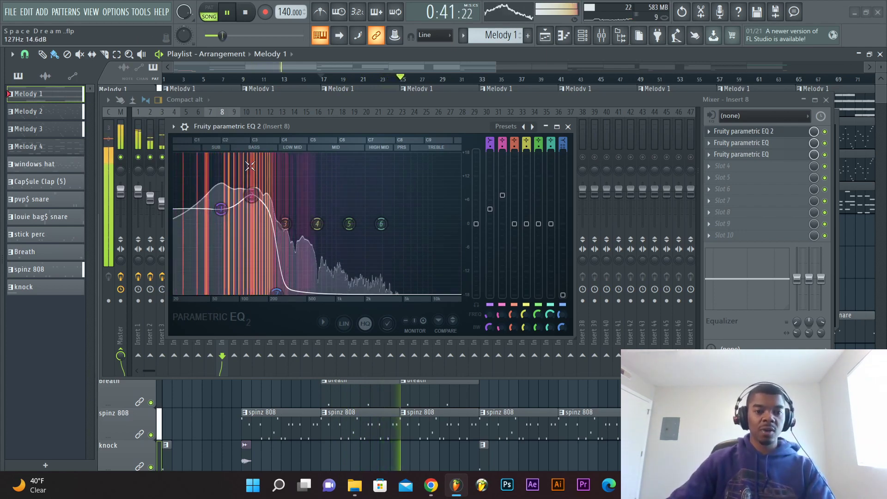
{"action": "scroll", "coordinate": [253, 197], "scroll_direction": "down", "scroll_amount": 3}
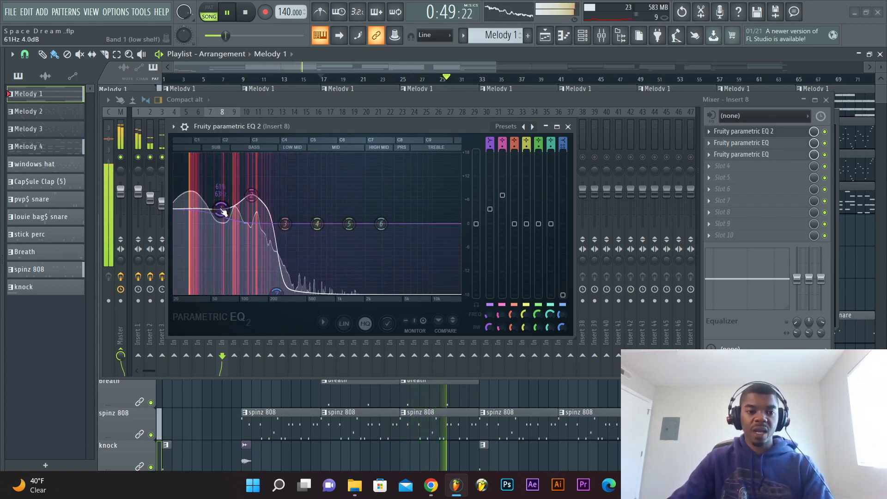
{"action": "left_click", "coordinate": [567, 126]}
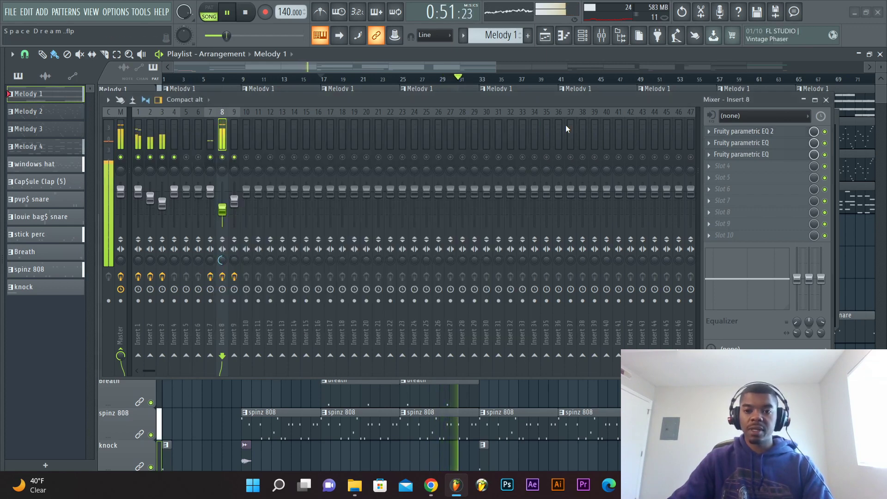
{"action": "key", "text": "space"}
Select mixer track Insert 9 and play the opening of the song from bar 1 to hear its sound.
{"action": "left_click", "coordinate": [233, 137]}
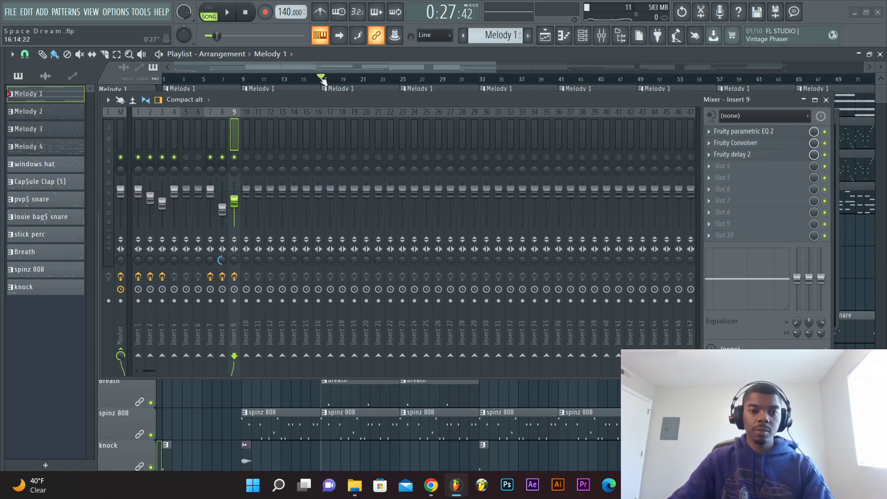
{"action": "left_click_drag", "start_coordinate": [322, 79], "coordinate": [164, 80]}
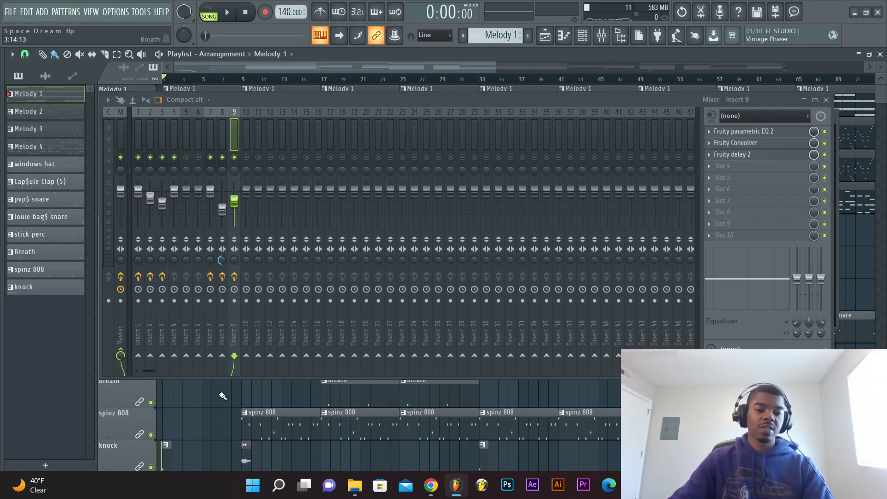
{"action": "key", "text": "space"}
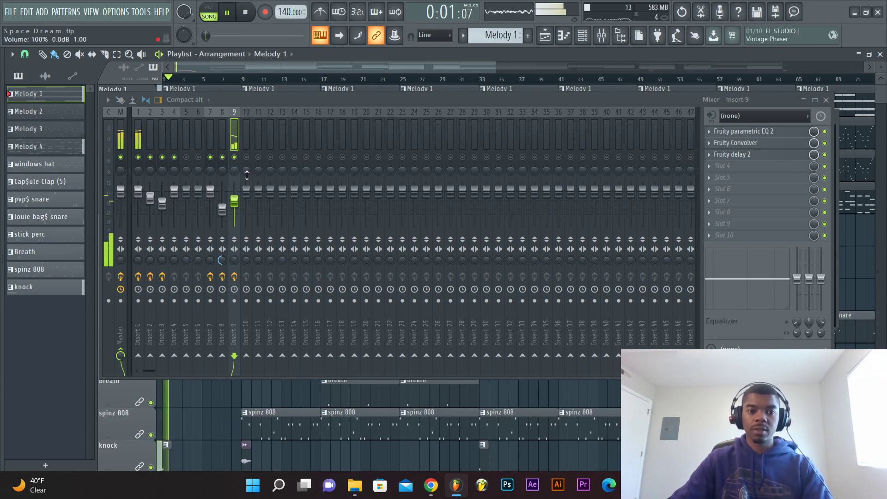
{"action": "key", "text": "space"}
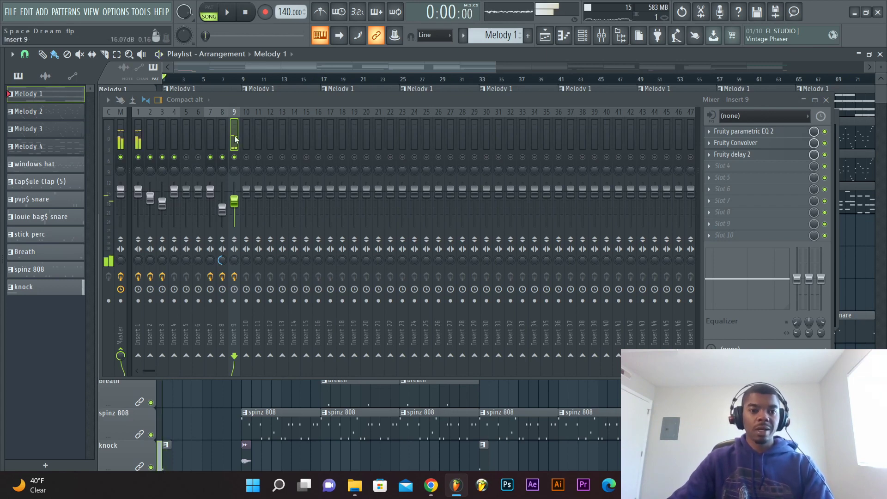
Open the Fruity Parametric EQ 2 on Insert 9 and play from the song start to examine its cuts and boosts.
{"action": "left_click", "coordinate": [775, 133]}
{"action": "key", "text": "space"}
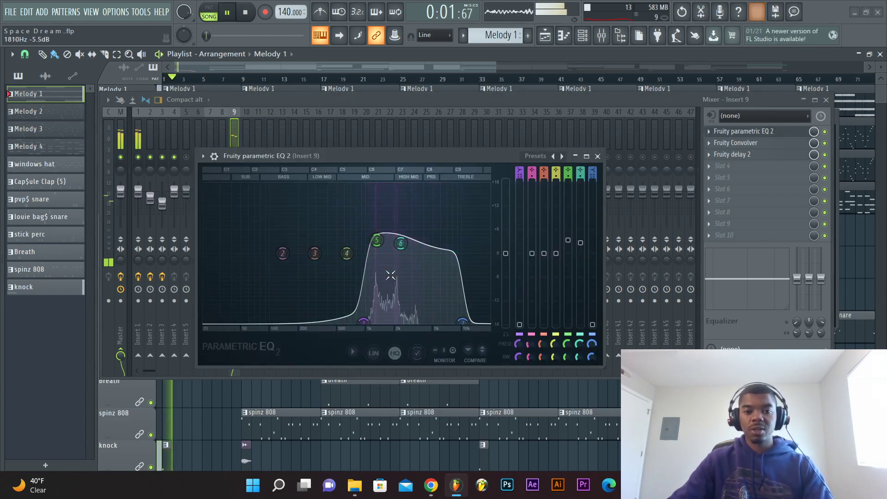
{"action": "key", "text": "space"}
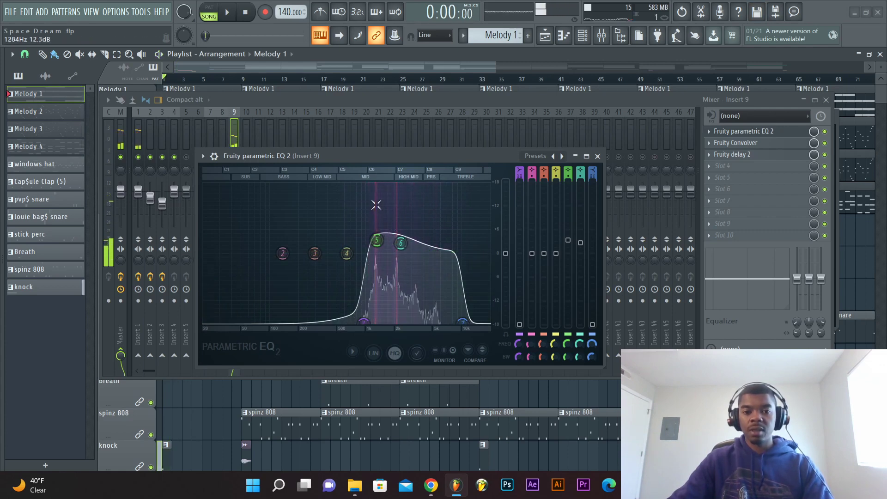
{"action": "key", "text": "space"}
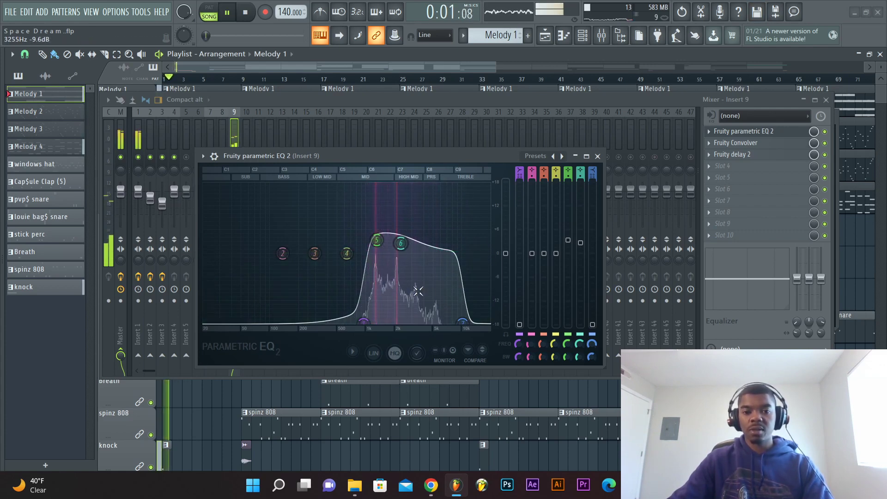
Close the Insert 9 EQ with playback stopped and shift the mixer window aside to uncover the playlist's track names.
{"action": "left_click", "coordinate": [598, 156]}
{"action": "key", "text": "space"}
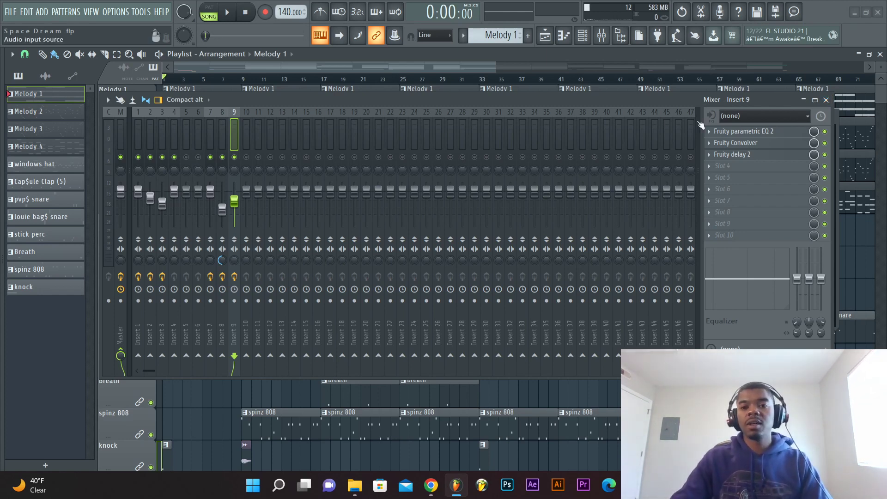
{"action": "left_click_drag", "start_coordinate": [628, 98], "coordinate": [670, 100]}
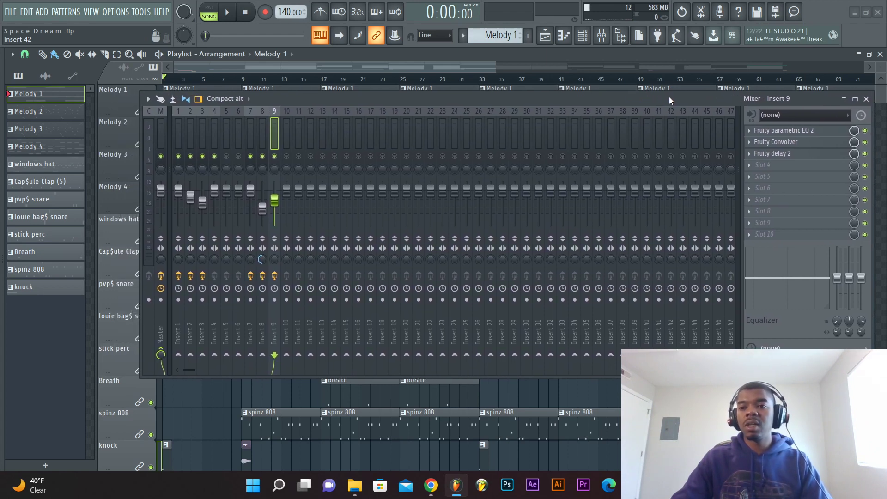